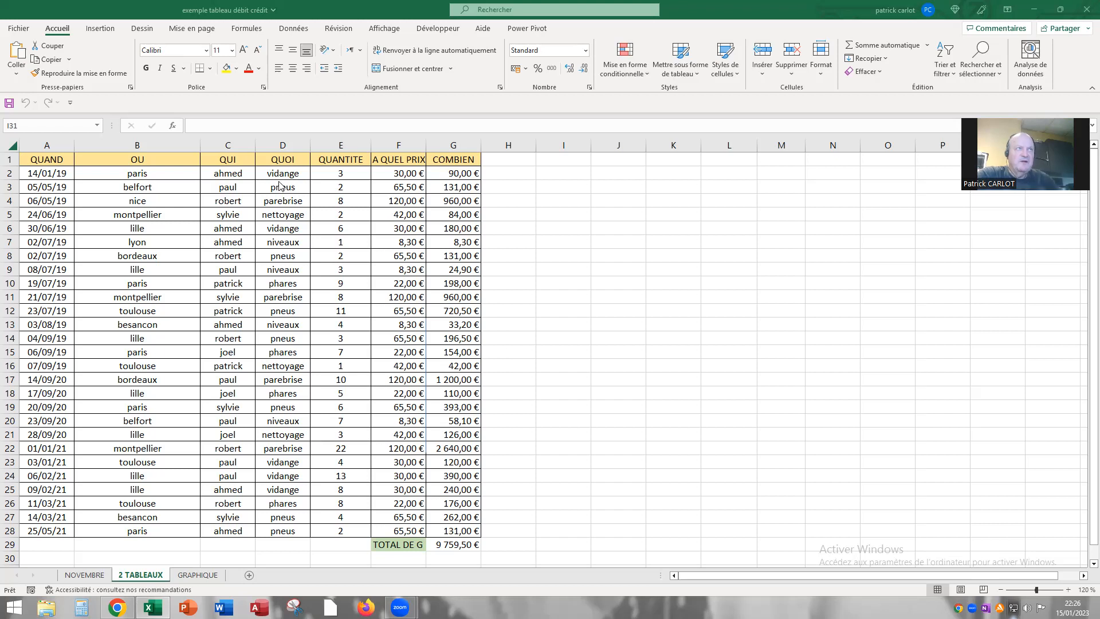
pyautogui.click(227, 145)
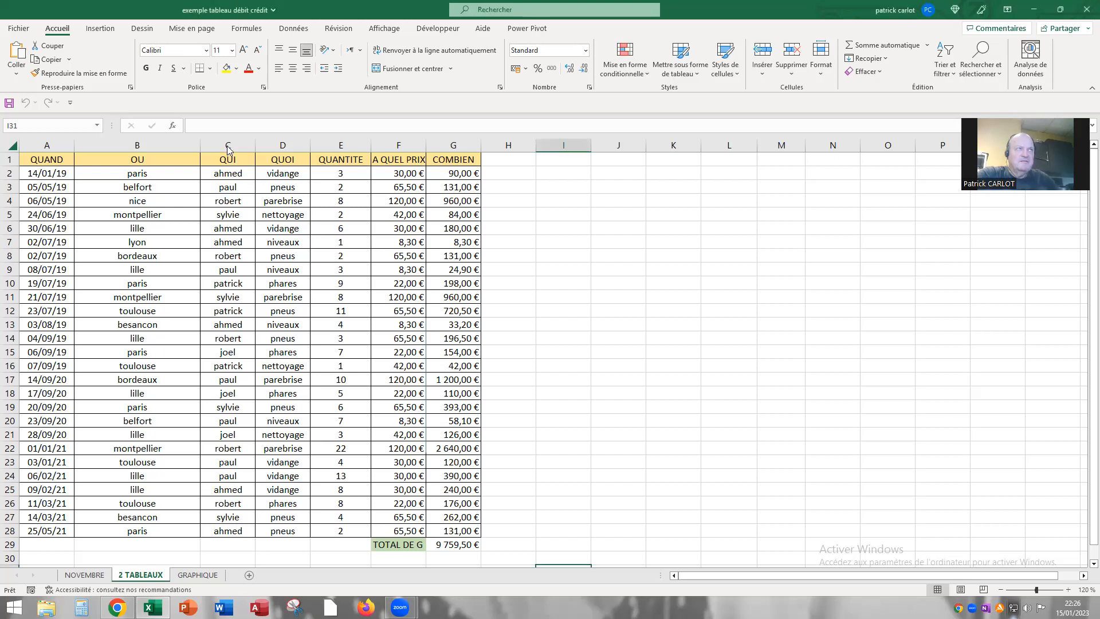
pyautogui.click(228, 145)
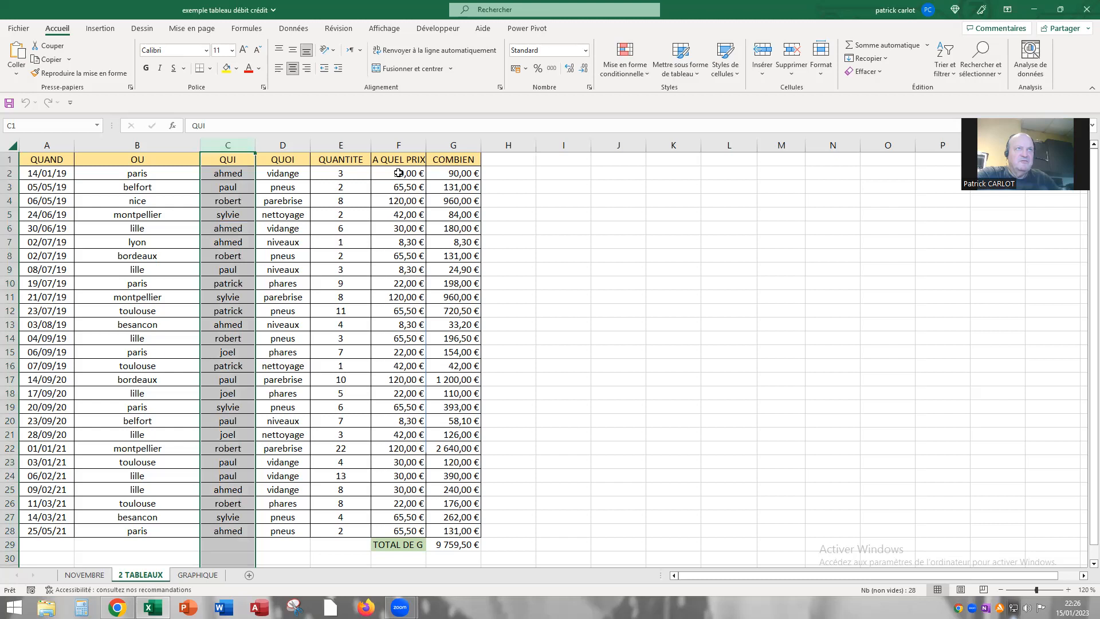
pyautogui.keyDown('ctrl'); pyautogui.click(452, 146); pyautogui.keyUp('ctrl')
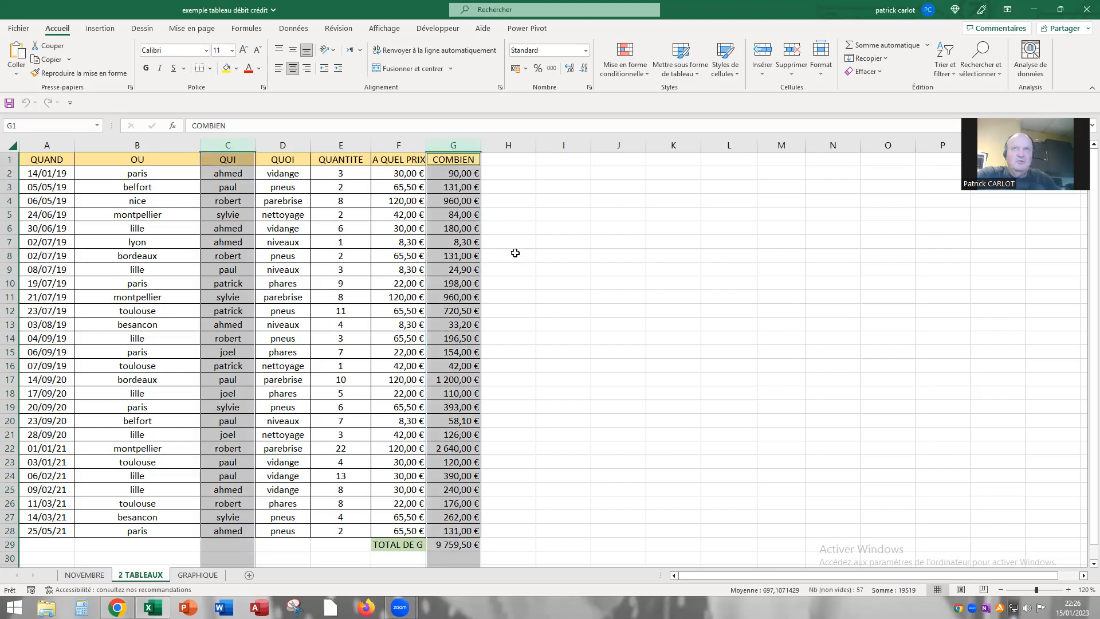
pyautogui.click(510, 285)
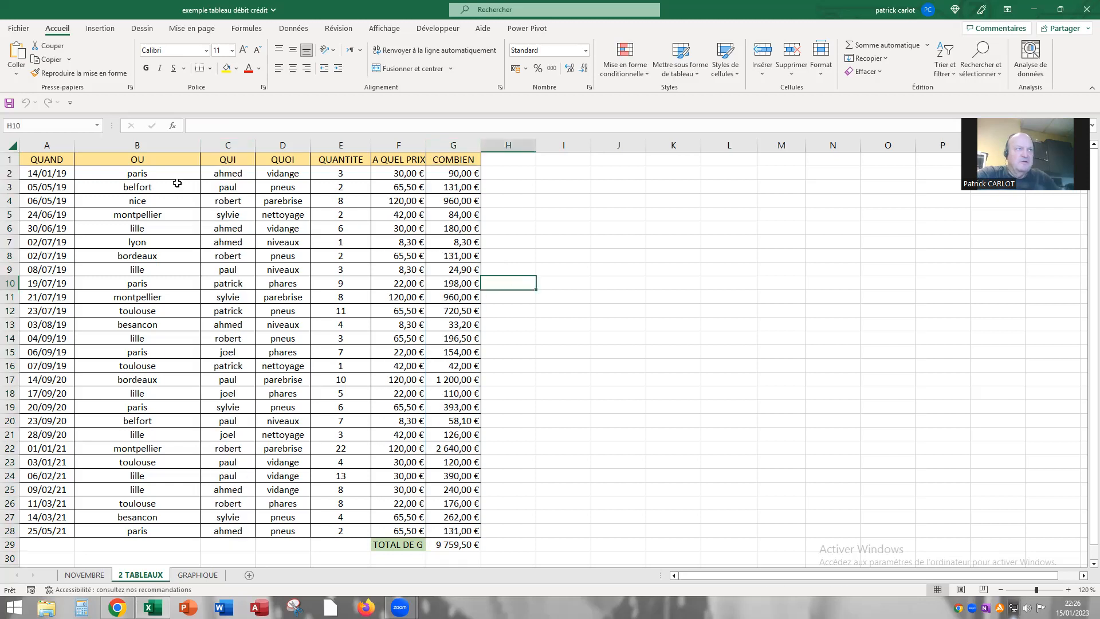
# Insert a Pareto chart from C2:C28 and G2:G28, and place it to the right of the table, starting around column M.
pyautogui.moveTo(226, 174); pyautogui.dragTo(228, 535)
pyautogui.click(267, 188)
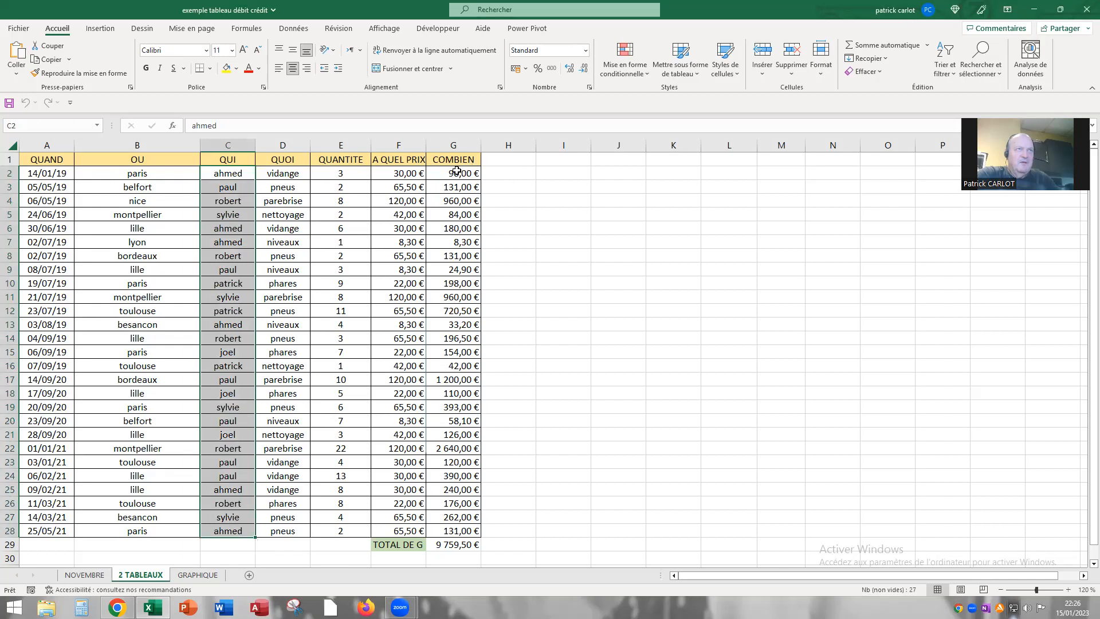
pyautogui.moveTo(452, 172); pyautogui.dragTo(437, 527)
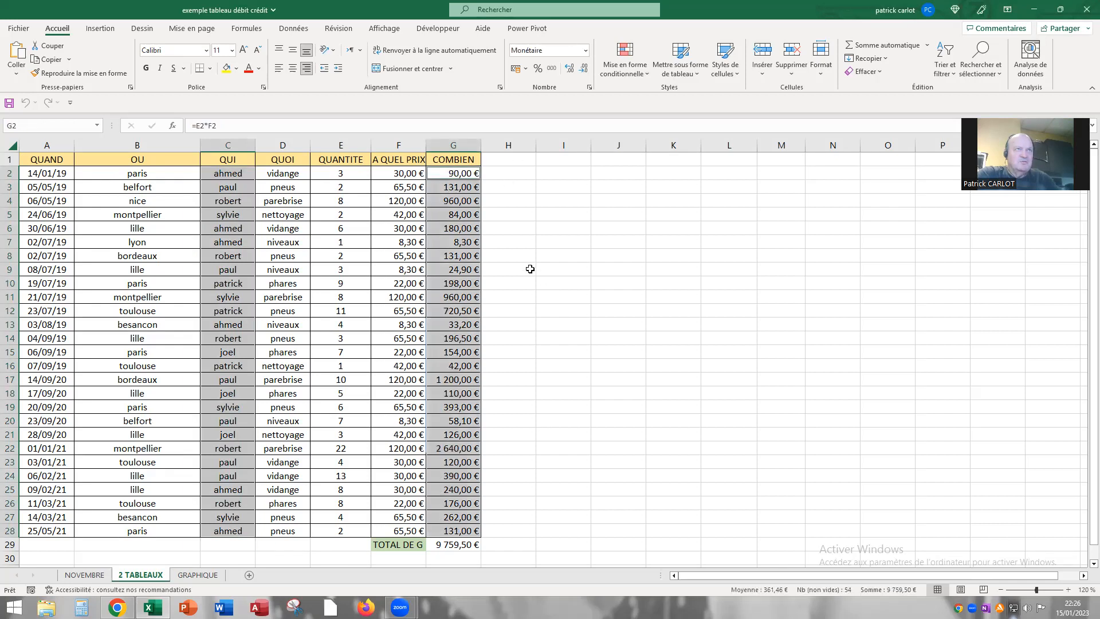
pyautogui.click(103, 29)
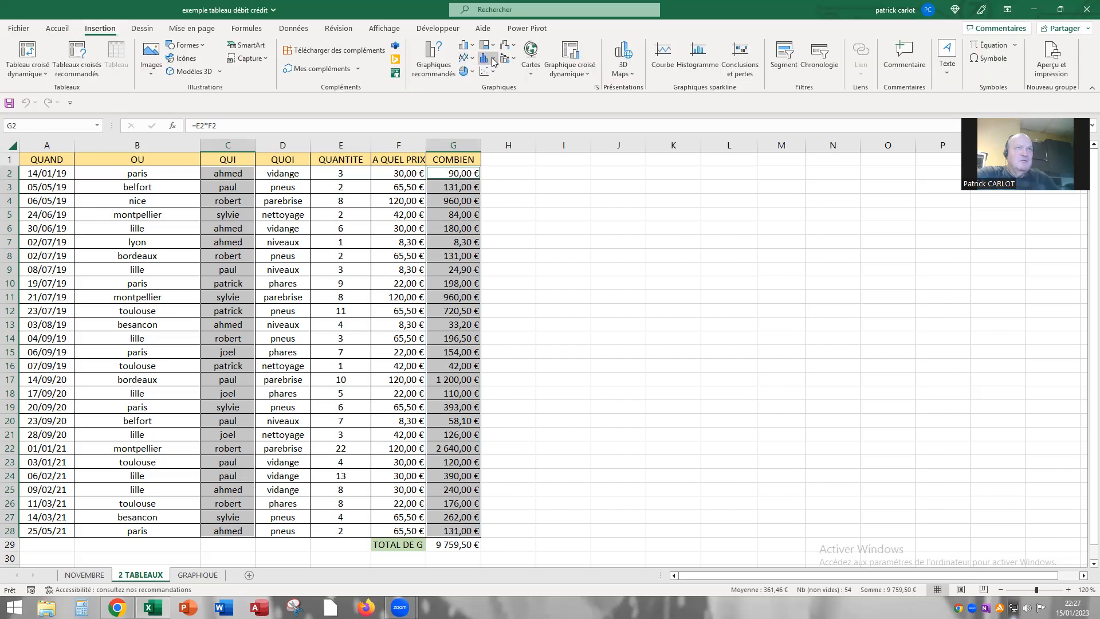
pyautogui.click(492, 58)
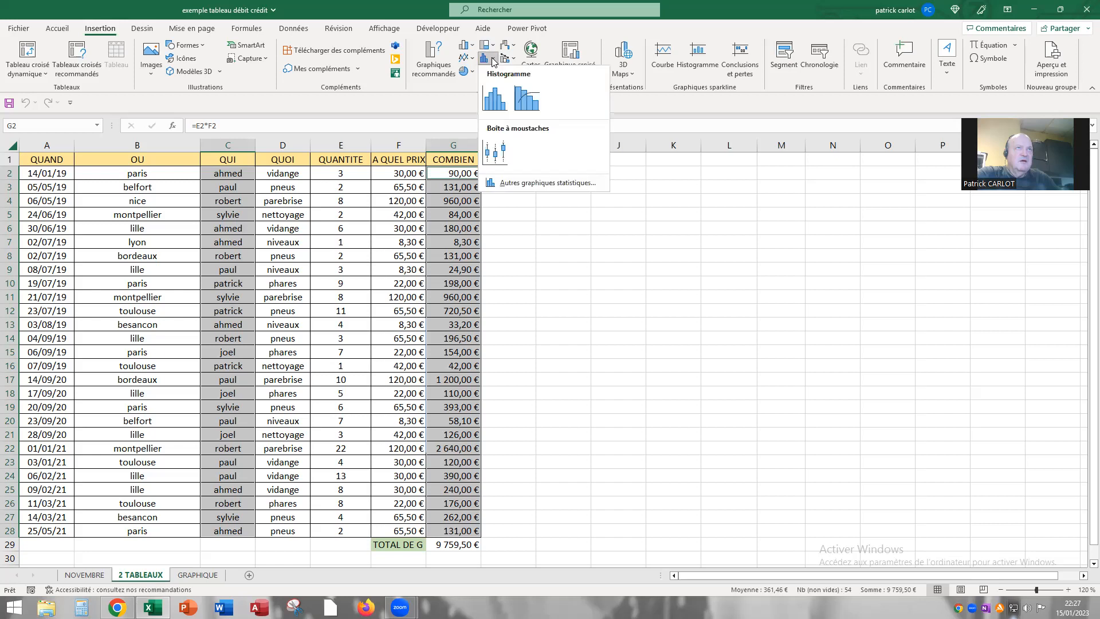
pyautogui.click(523, 102)
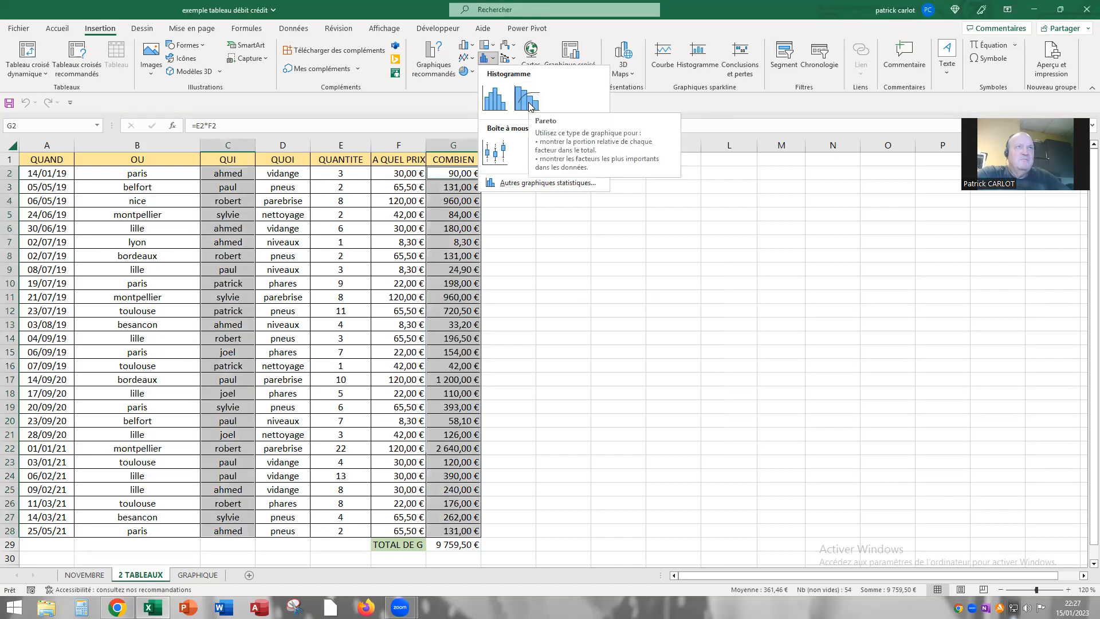
pyautogui.click(529, 102)
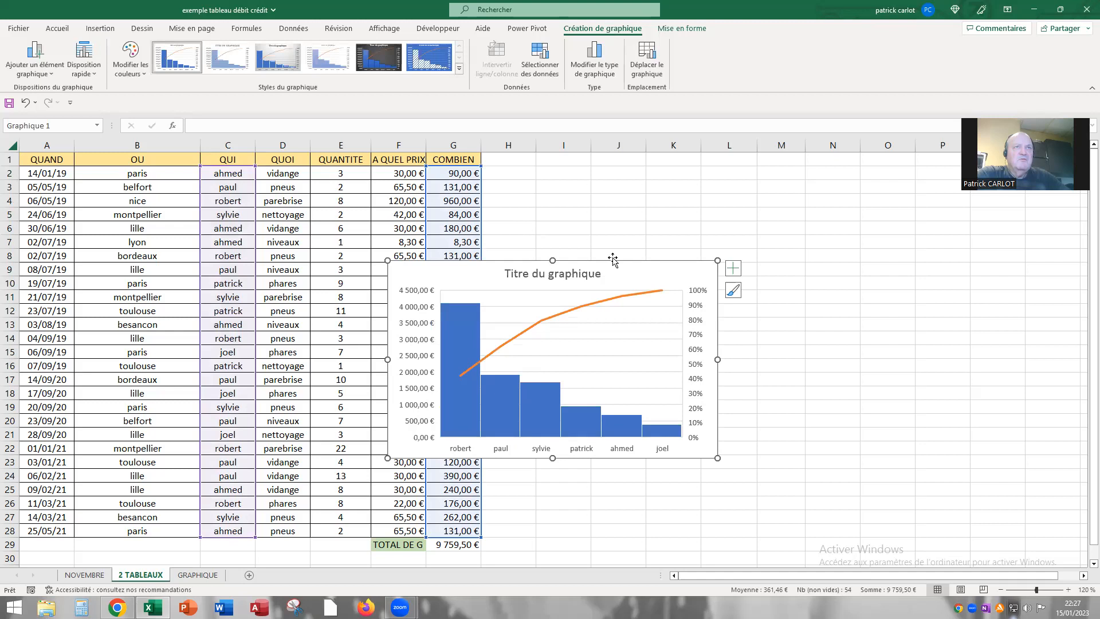
pyautogui.moveTo(683, 227); pyautogui.dragTo(739, 180)
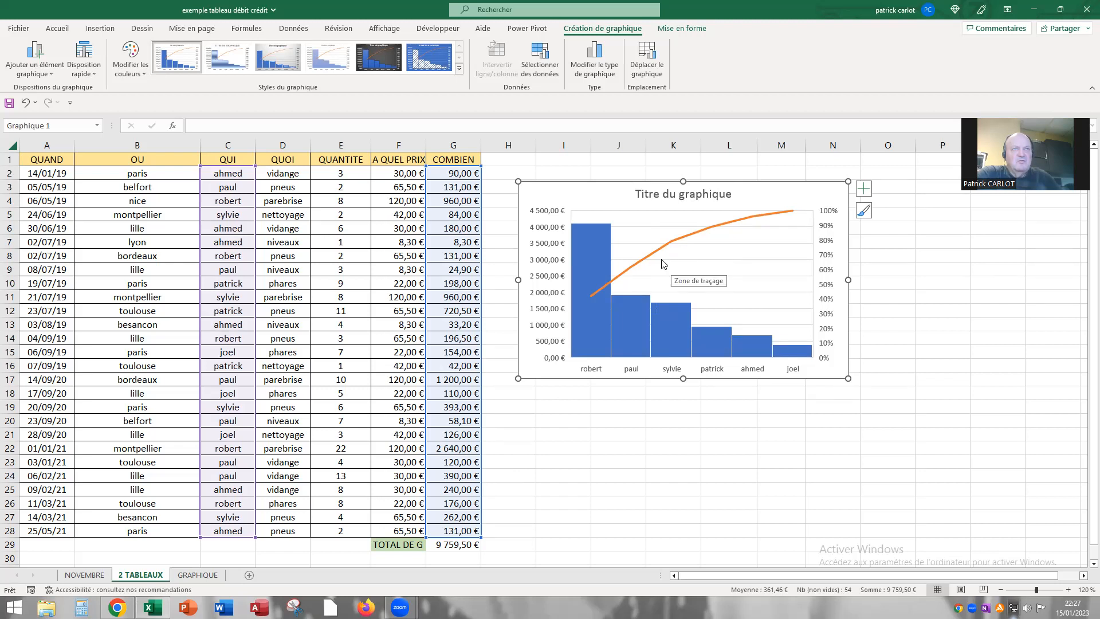
pyautogui.moveTo(626, 184); pyautogui.dragTo(905, 232)
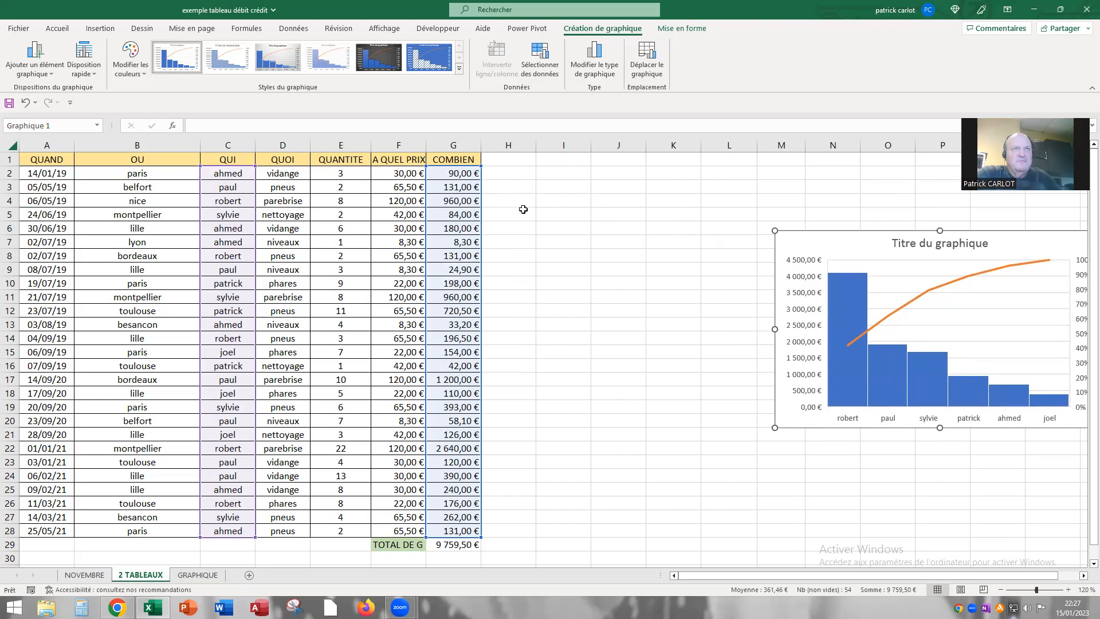
# Fill header cells H1:J1 with the names of the chart's first three people, in chart order.
pyautogui.click(507, 161)
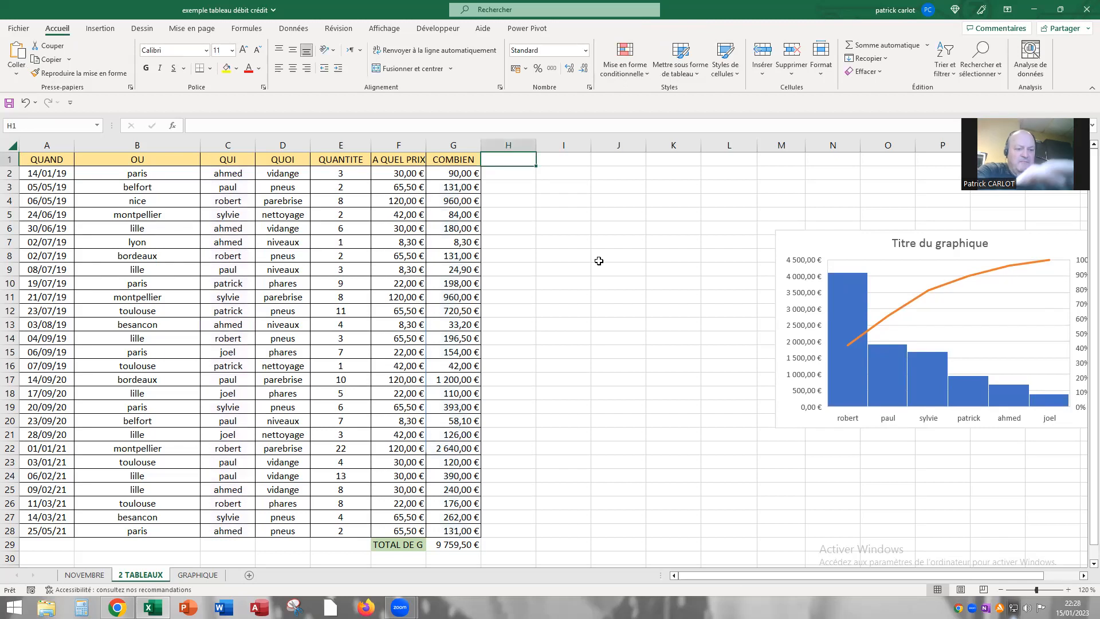
pyautogui.write('robert')
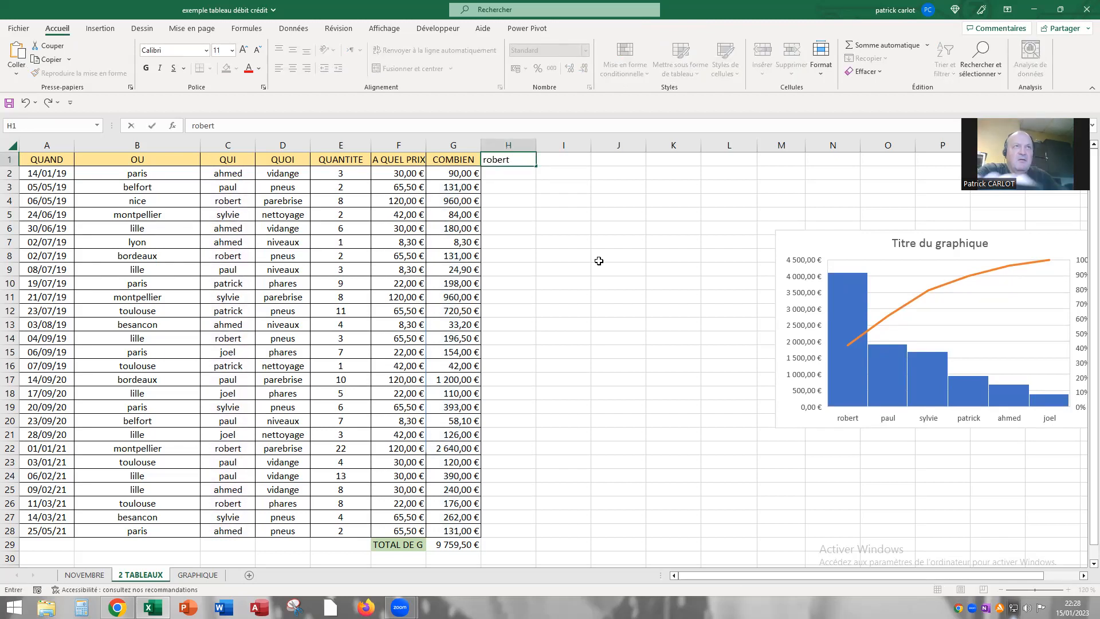
pyautogui.hotkey('ctrl', 'Return')
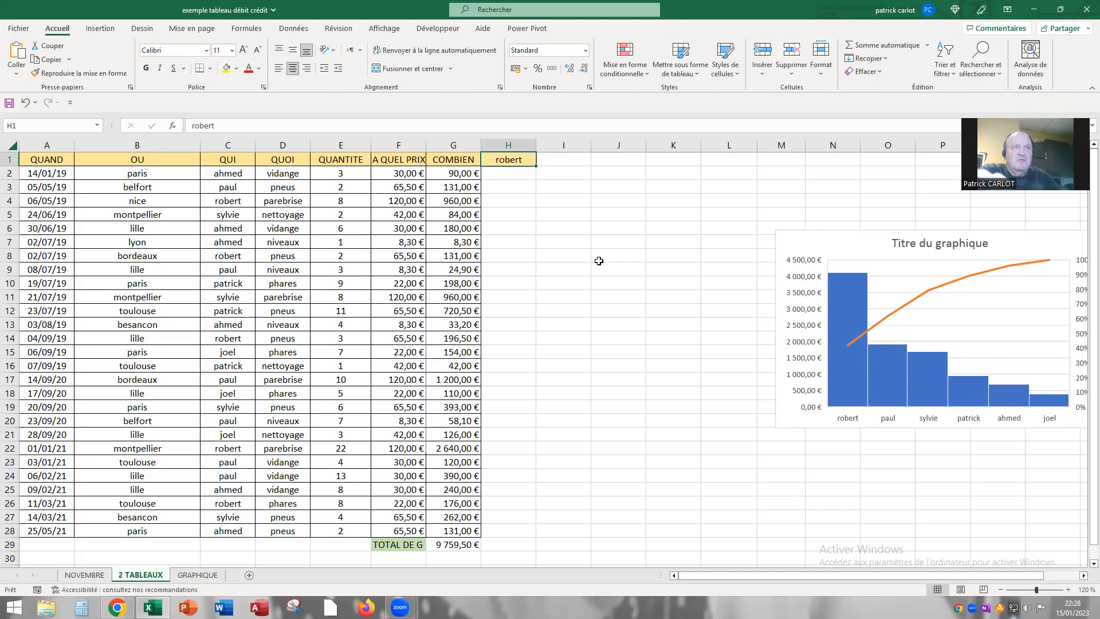
pyautogui.press('Tab')
pyautogui.write('paul')
pyautogui.press('Return')
pyautogui.press('Up')
pyautogui.press('Tab')
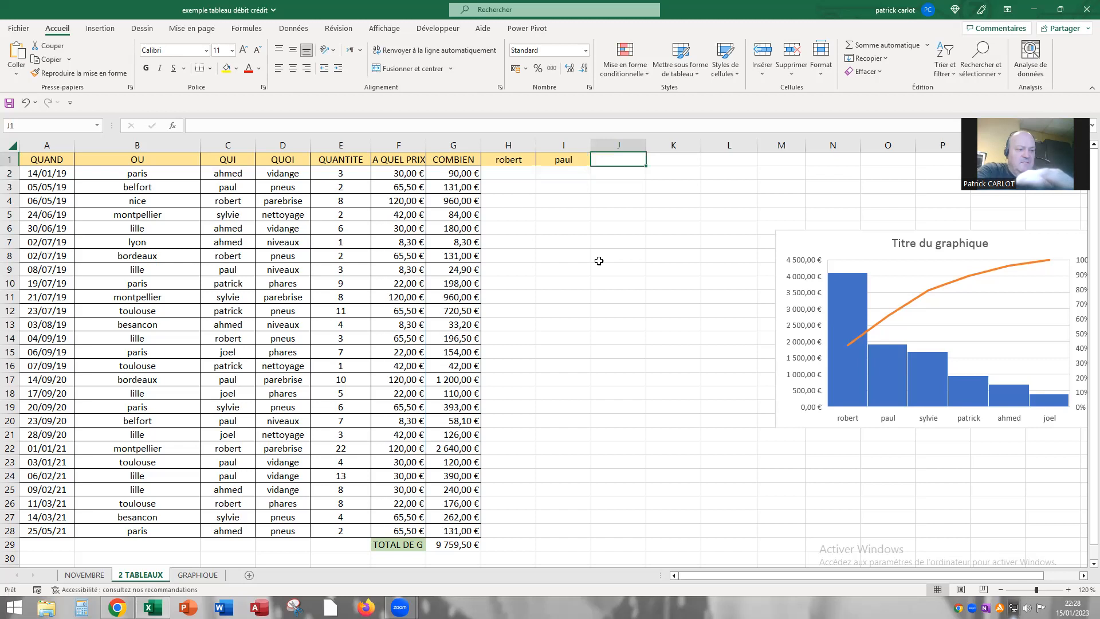
pyautogui.write('sylvie')
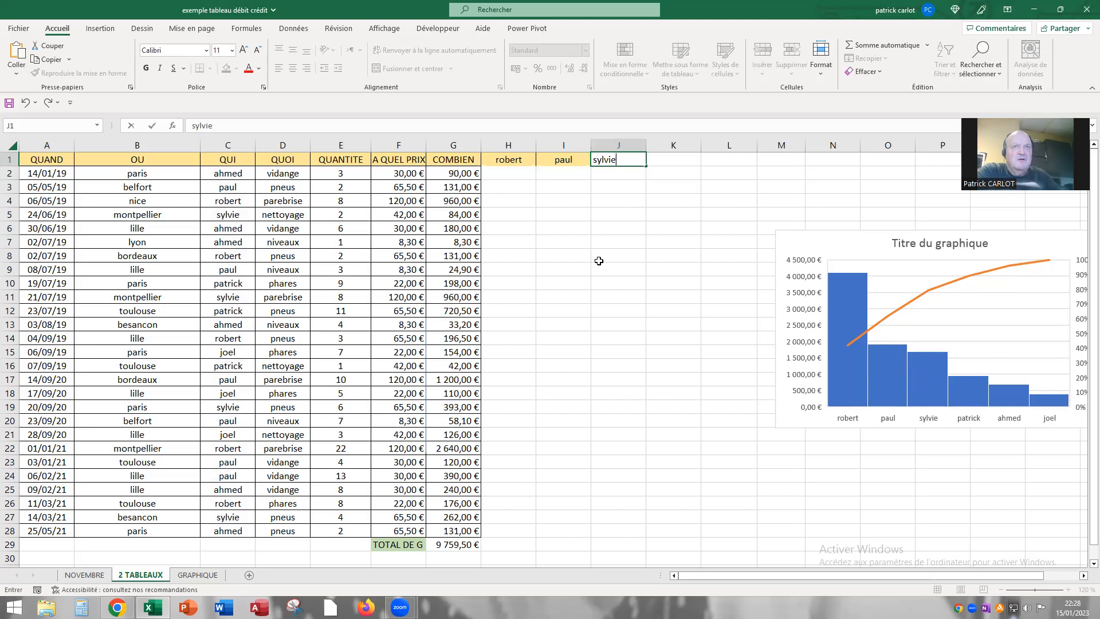
pyautogui.press('Return')
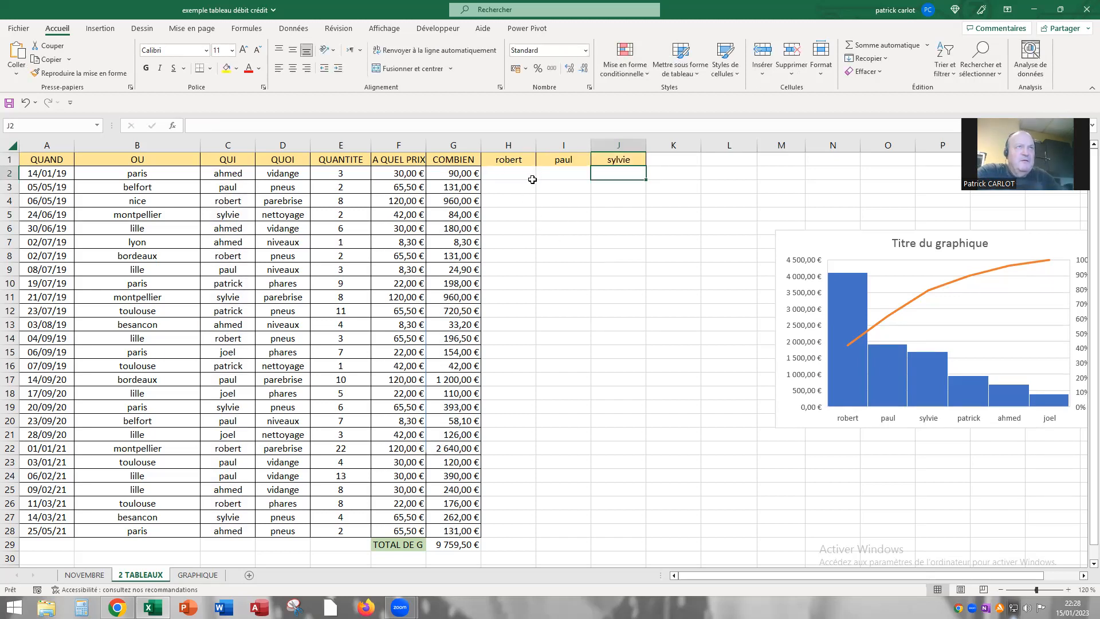
# Enter a SI formula in H2 that returns G2 when C2 equals the H1 name written as quoted text, otherwise empty text.
pyautogui.click(510, 176)
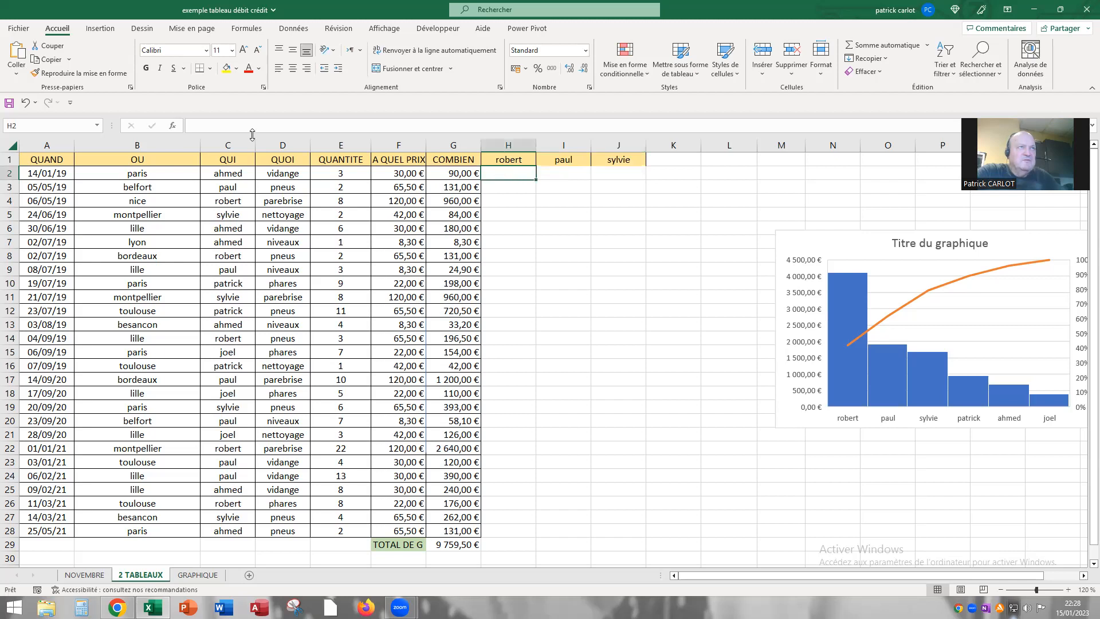
pyautogui.click(203, 122)
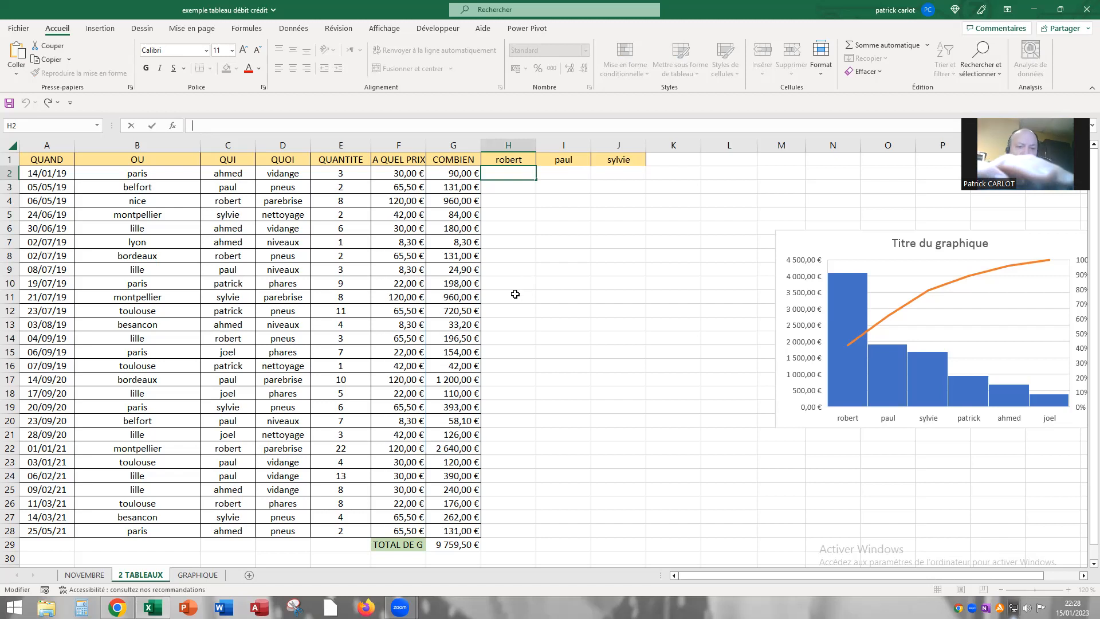
pyautogui.write('=si')
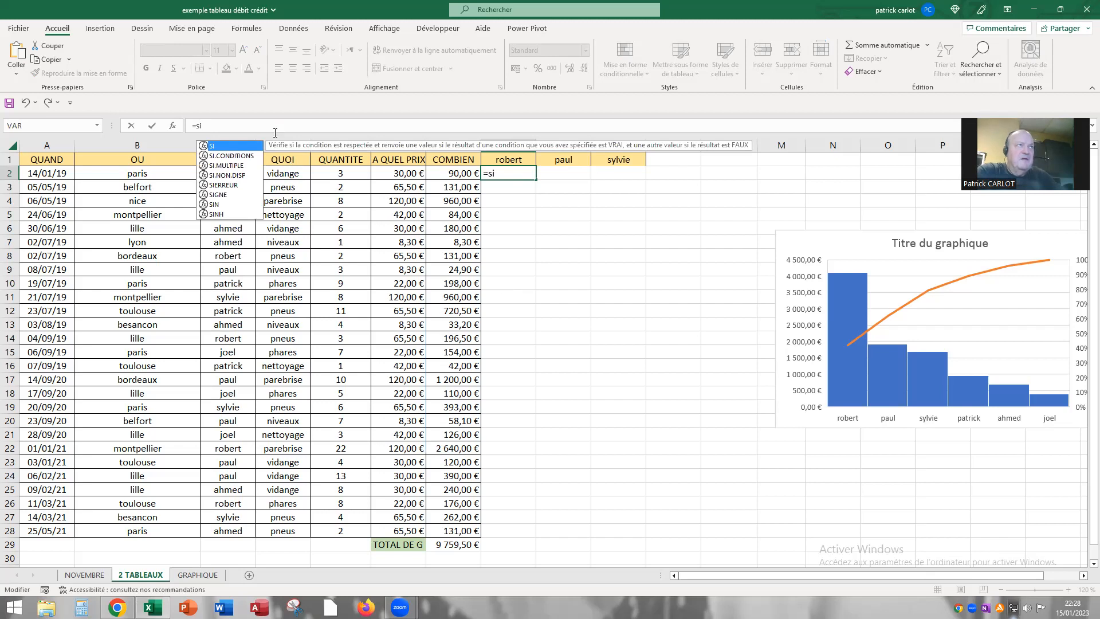
pyautogui.doubleClick(235, 147)
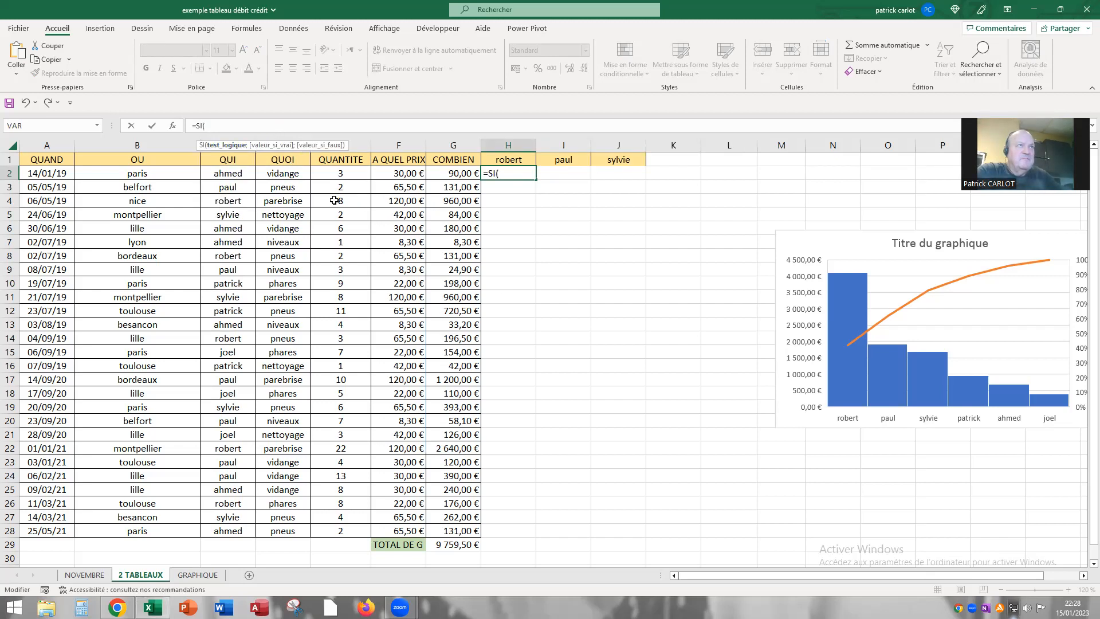
pyautogui.click(233, 171)
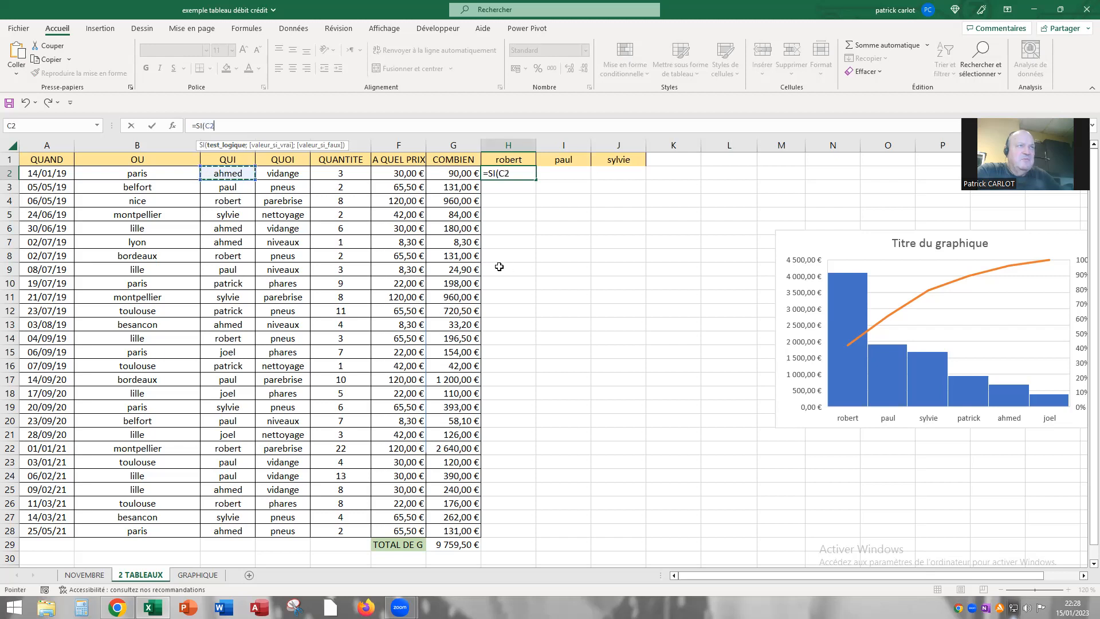
pyautogui.write('=')
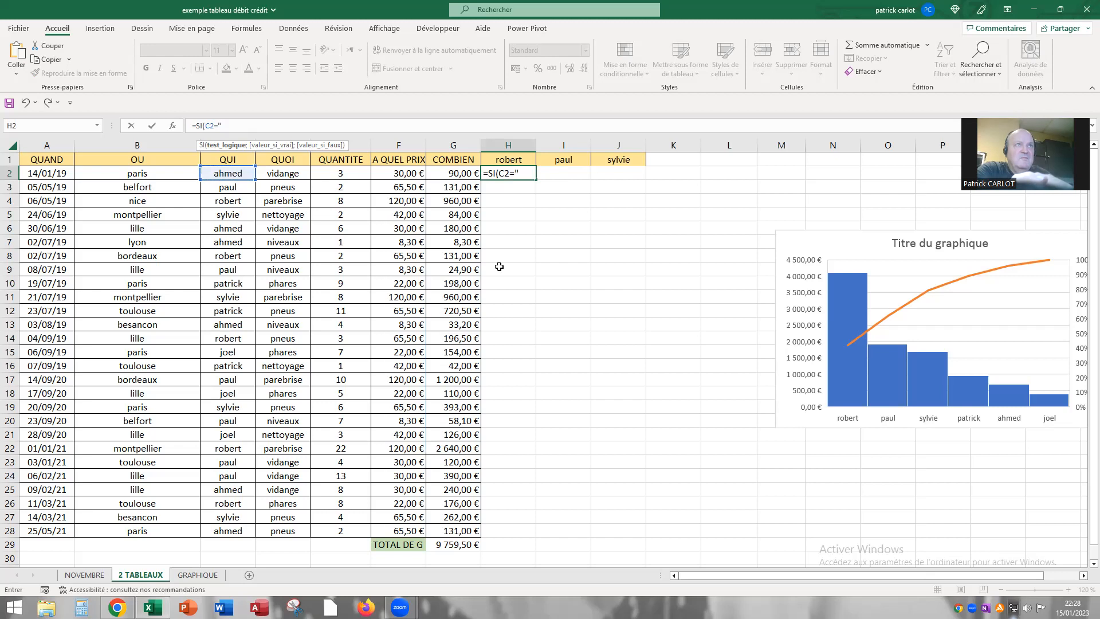
pyautogui.write('"obert"')
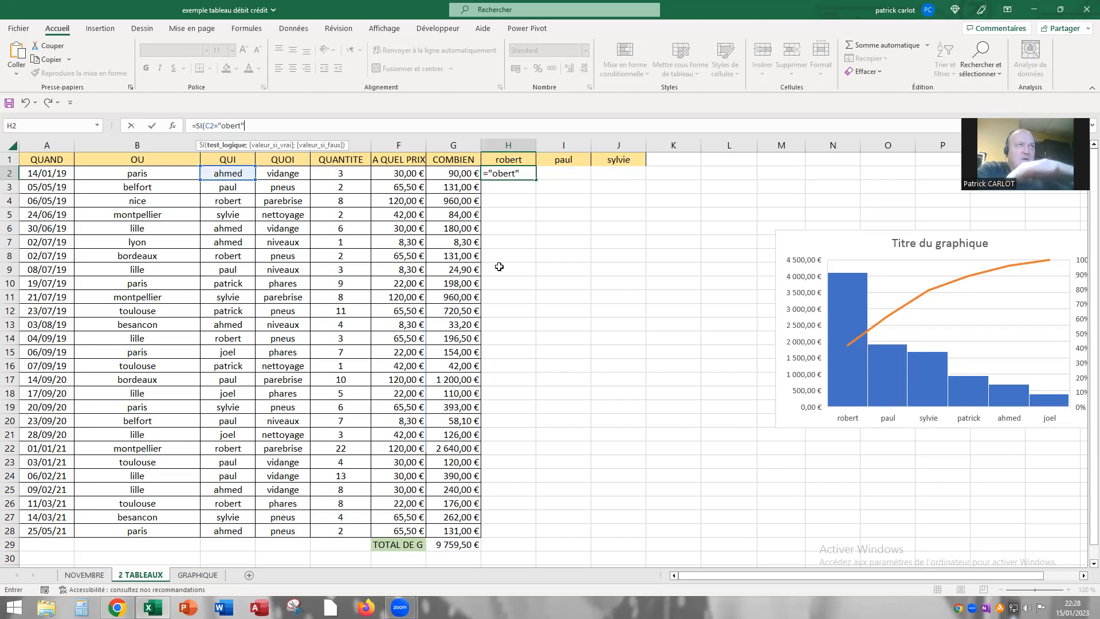
pyautogui.press('BackSpace')
pyautogui.press('BackSpace')
pyautogui.press('BackSpace')
pyautogui.press('BackSpace')
pyautogui.press('BackSpace')
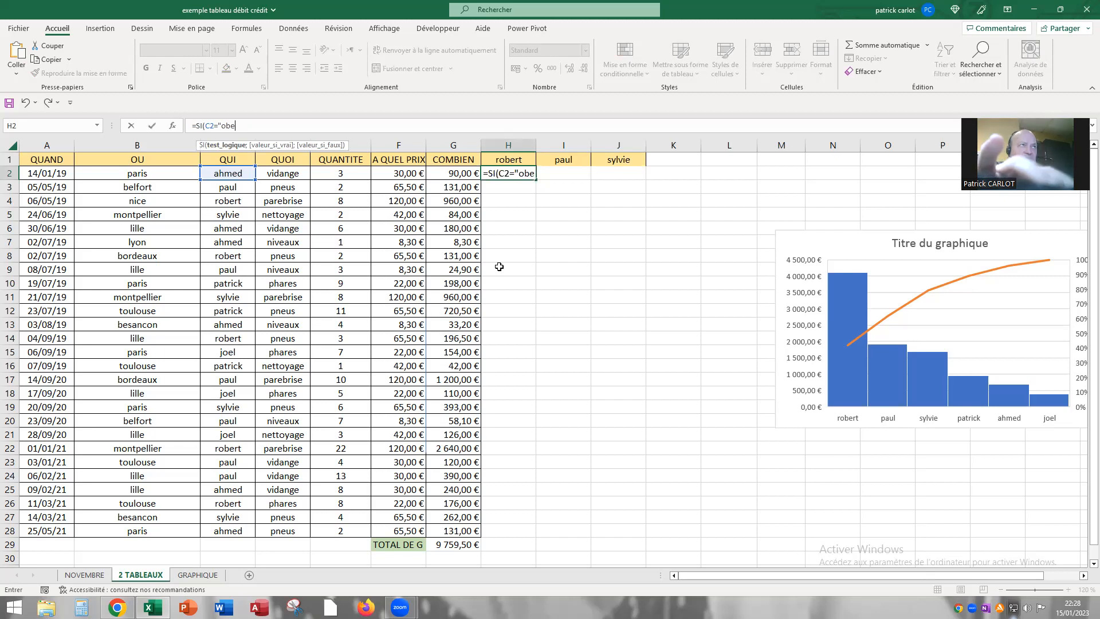
pyautogui.write('robe')
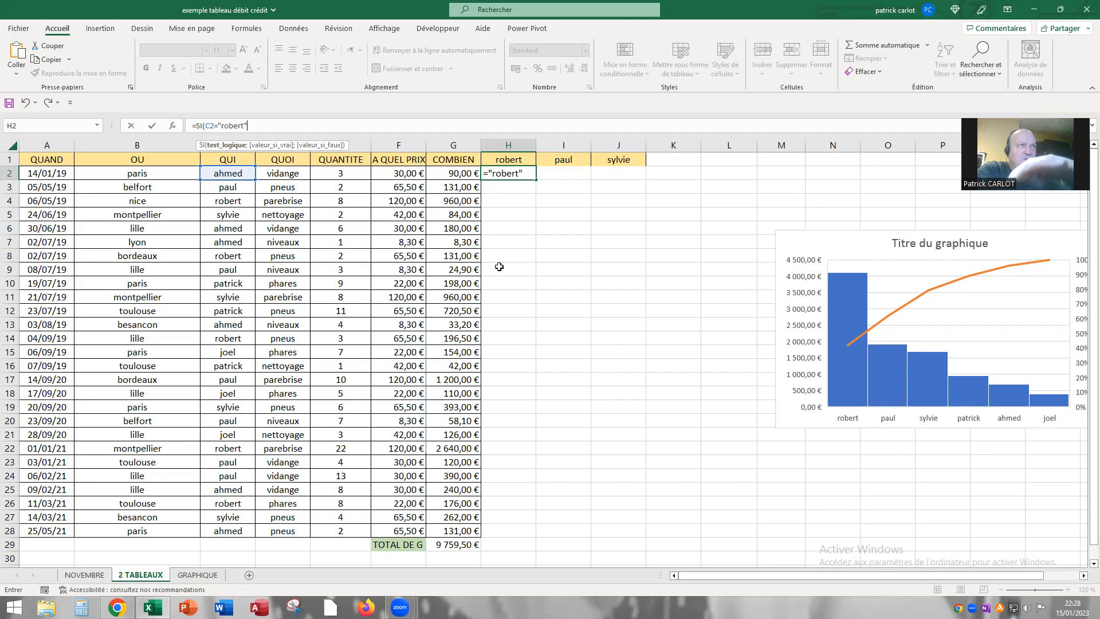
pyautogui.write('rt";')
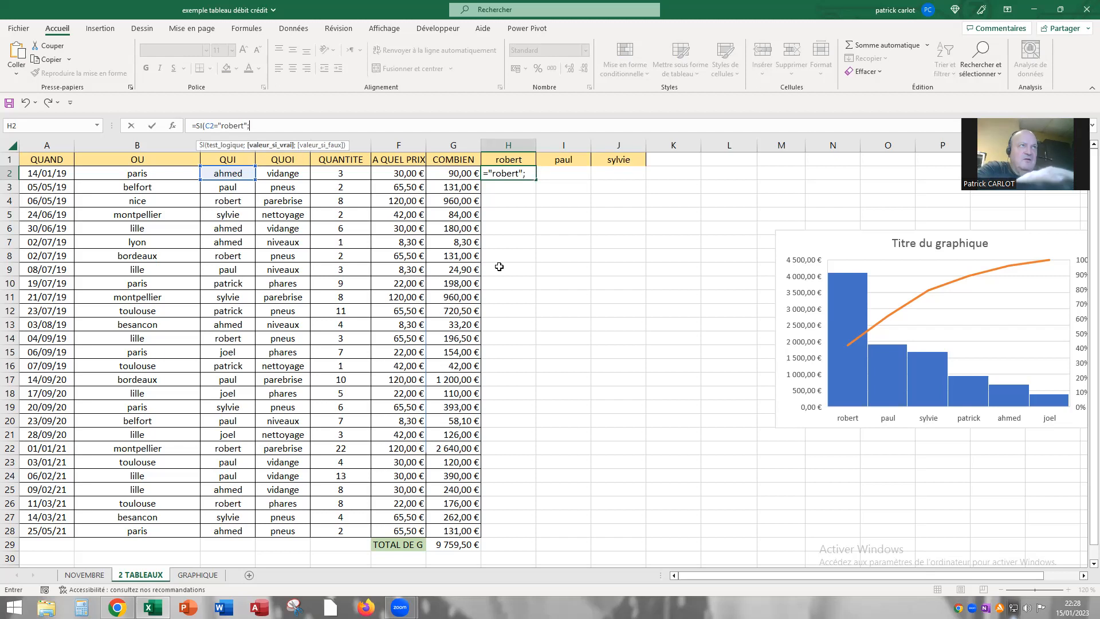
pyautogui.click(442, 173)
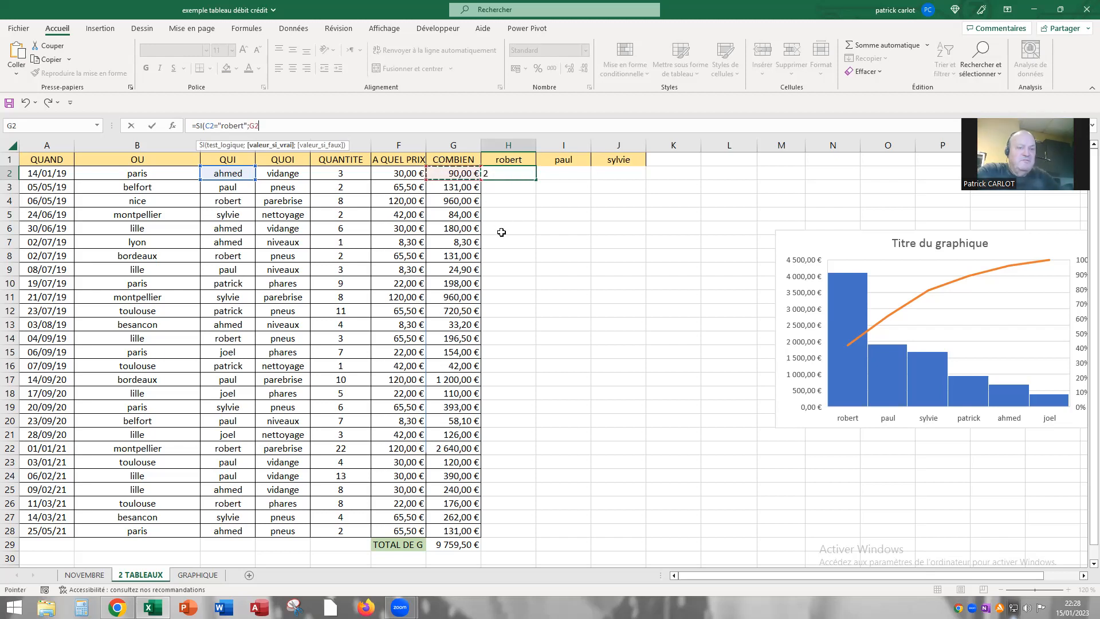
pyautogui.write(';')
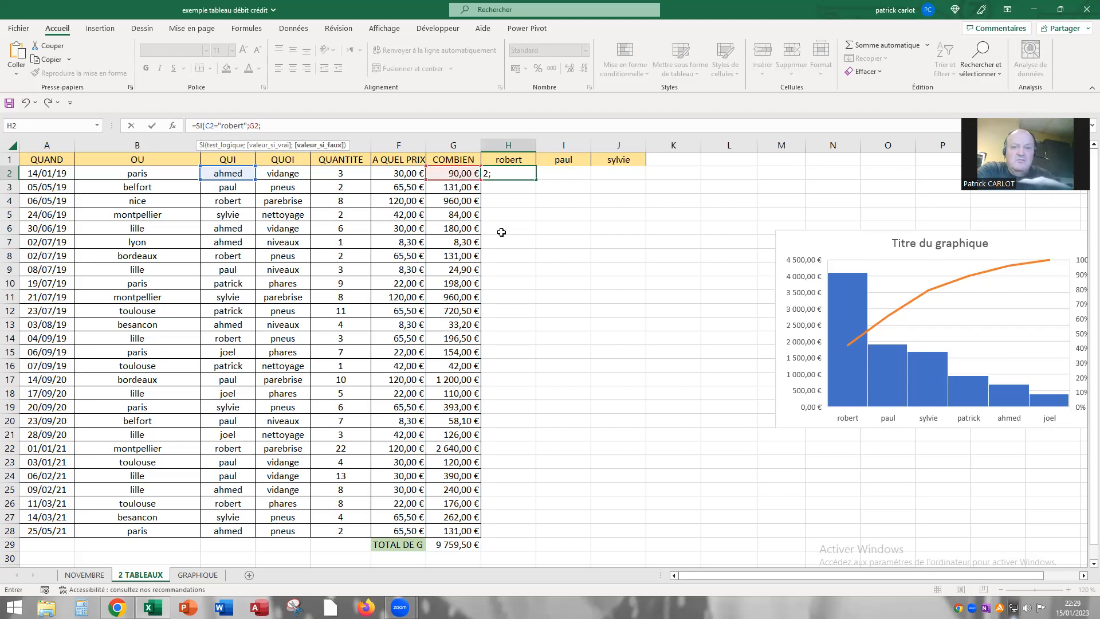
pyautogui.write('"")')
pyautogui.press('Return')
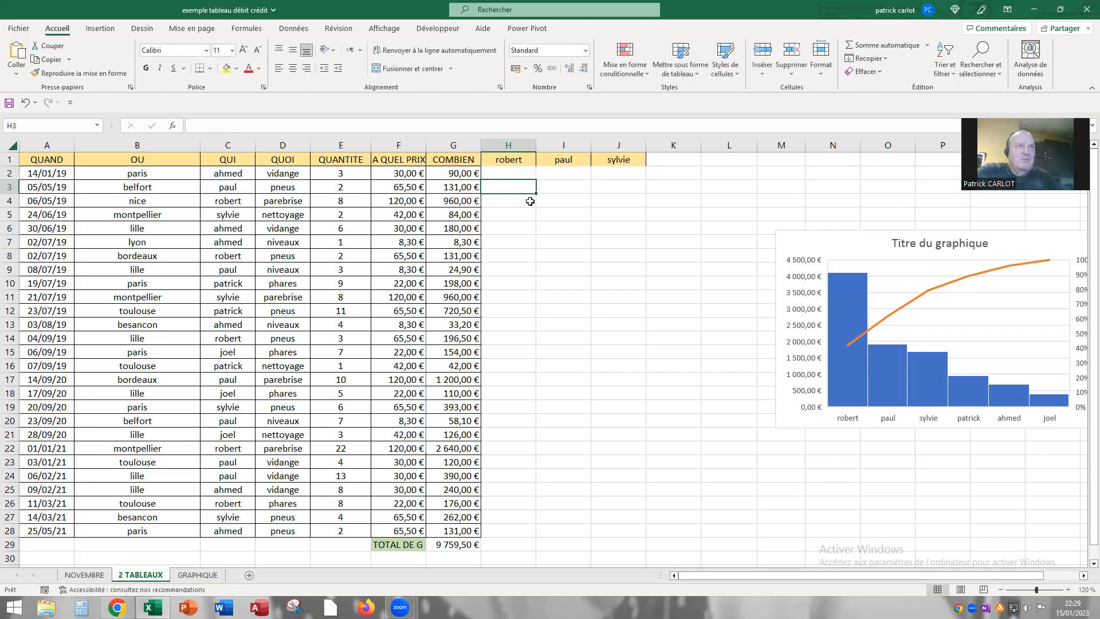
# Lock the column references in the H2 formula so they read $C2 and $G2, leaving the rows relative.
pyautogui.click(507, 172)
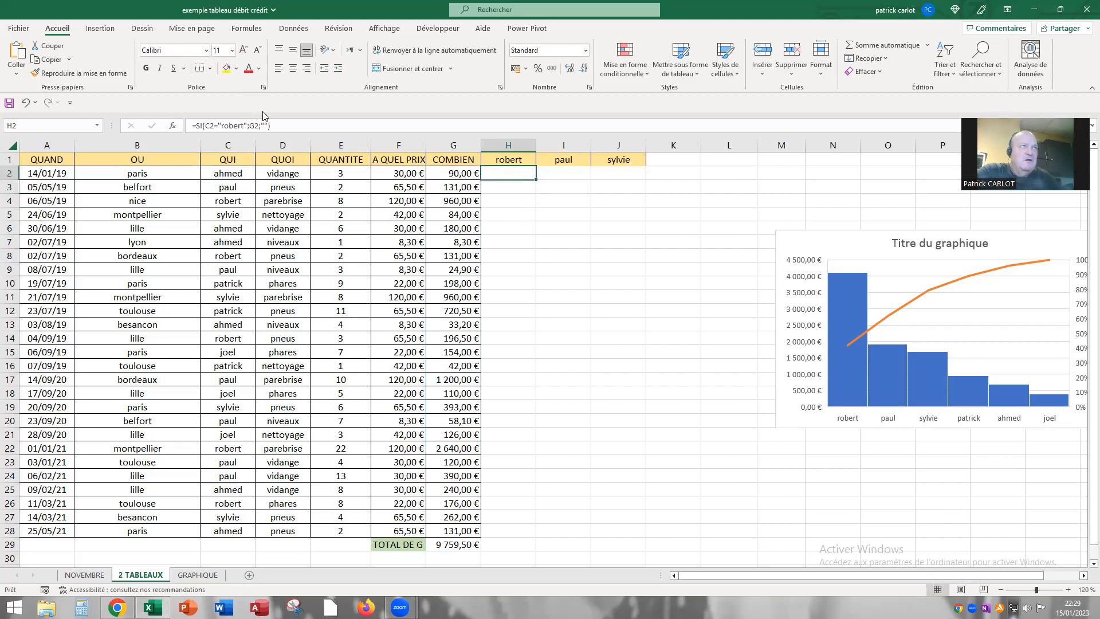
pyautogui.click(208, 125)
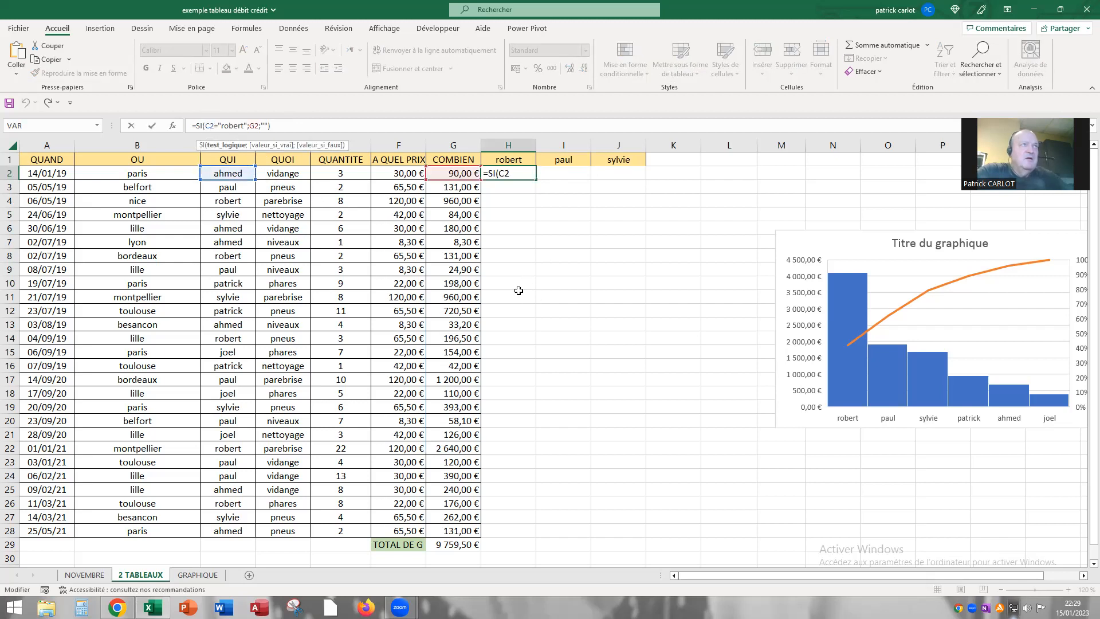
pyautogui.press('F4')
pyautogui.press('F4')
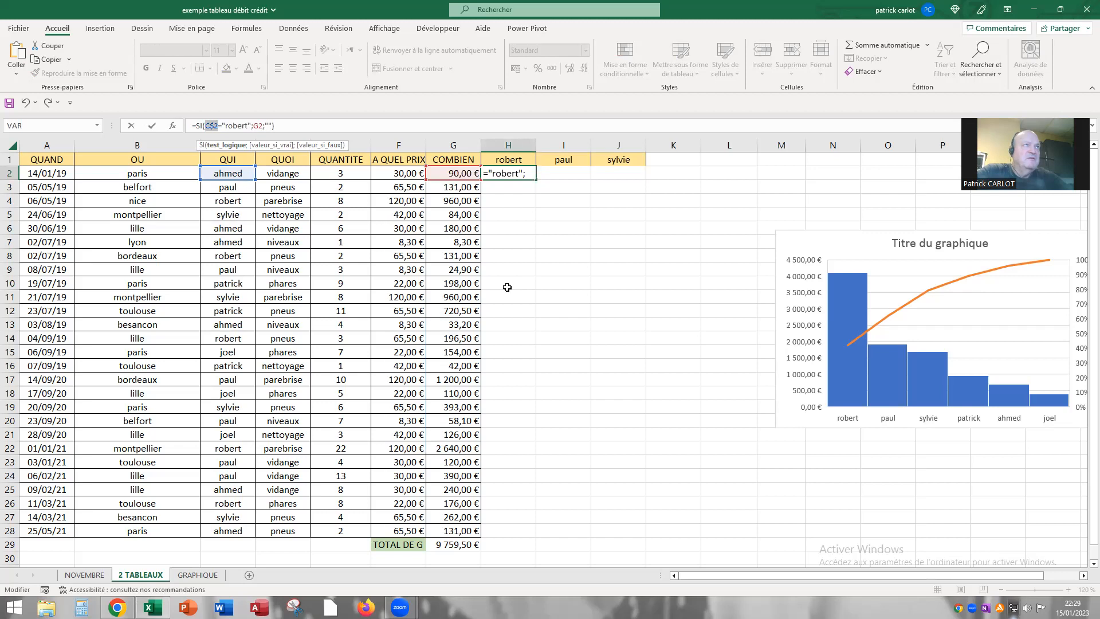
pyautogui.click(259, 125)
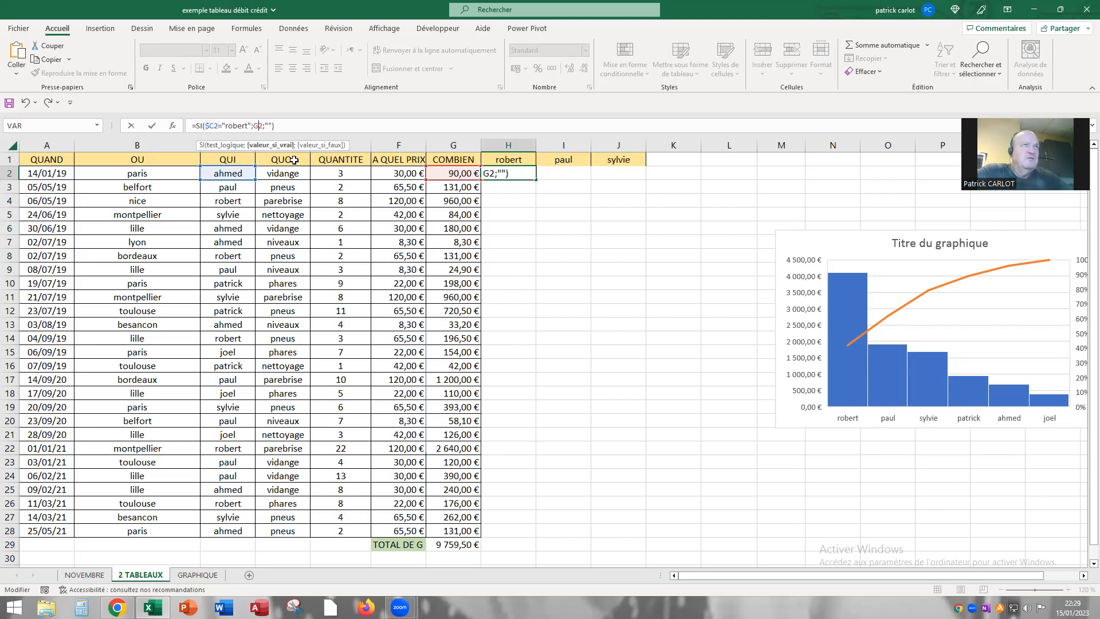
pyautogui.press('F4')
pyautogui.press('F4')
pyautogui.press('F4')
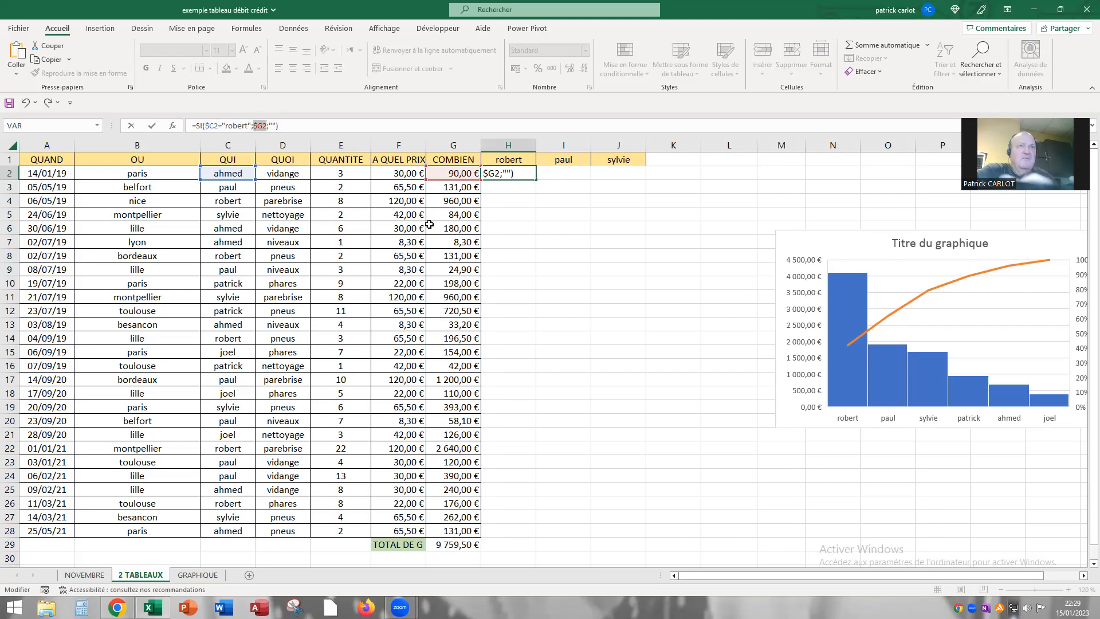
pyautogui.press('Return')
# Copy the H2 formula down to H28 and across row 2 to J2.
pyautogui.click(507, 174)
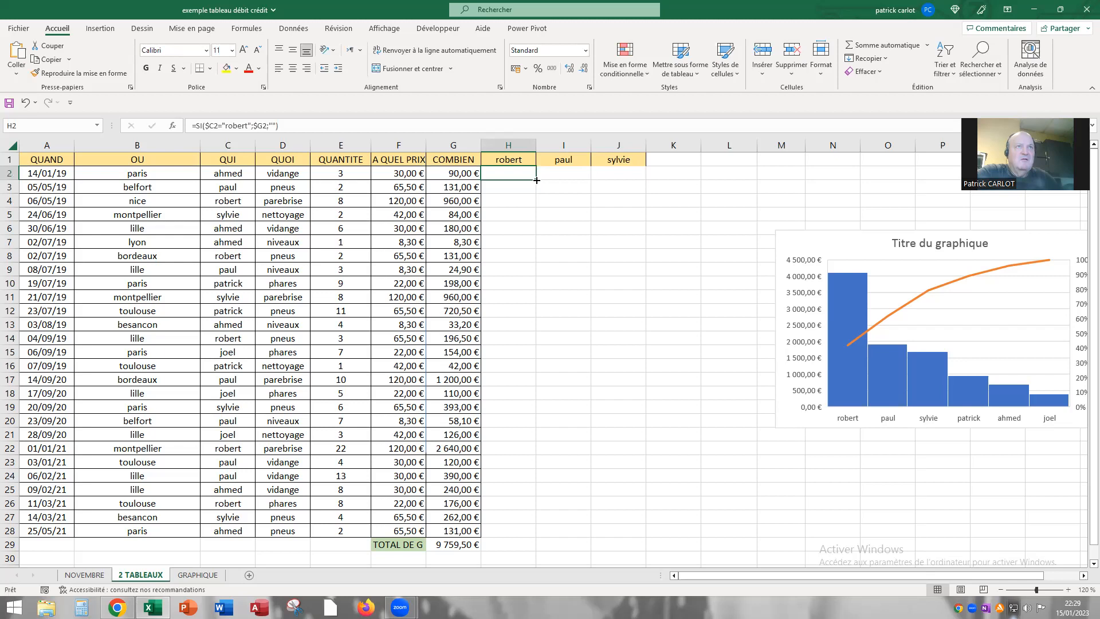
pyautogui.moveTo(534, 179); pyautogui.dragTo(511, 533)
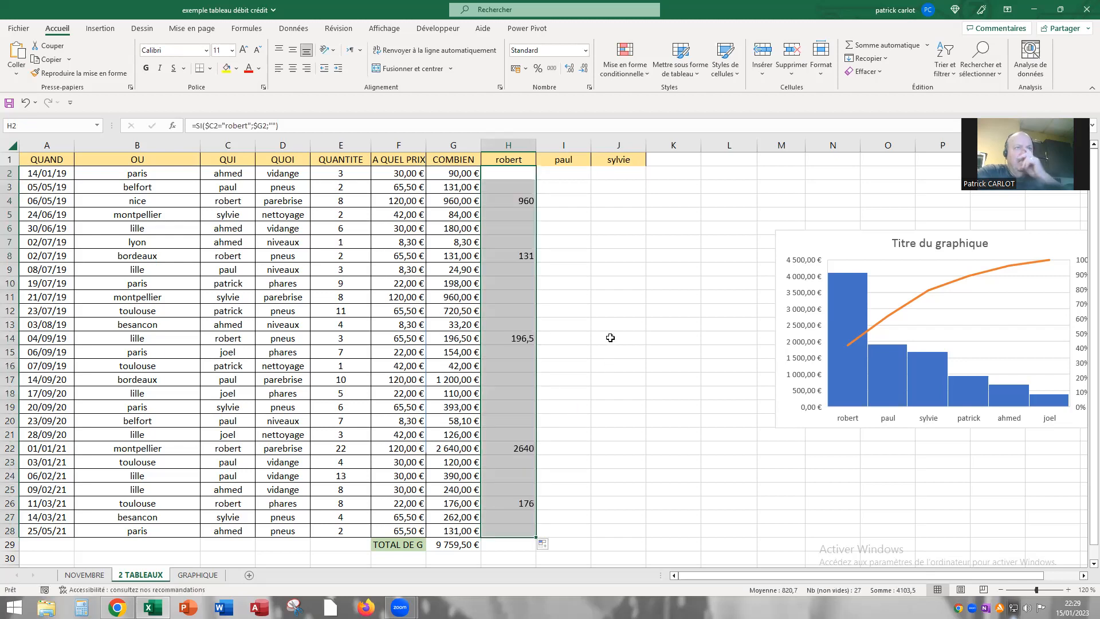
pyautogui.click(525, 172)
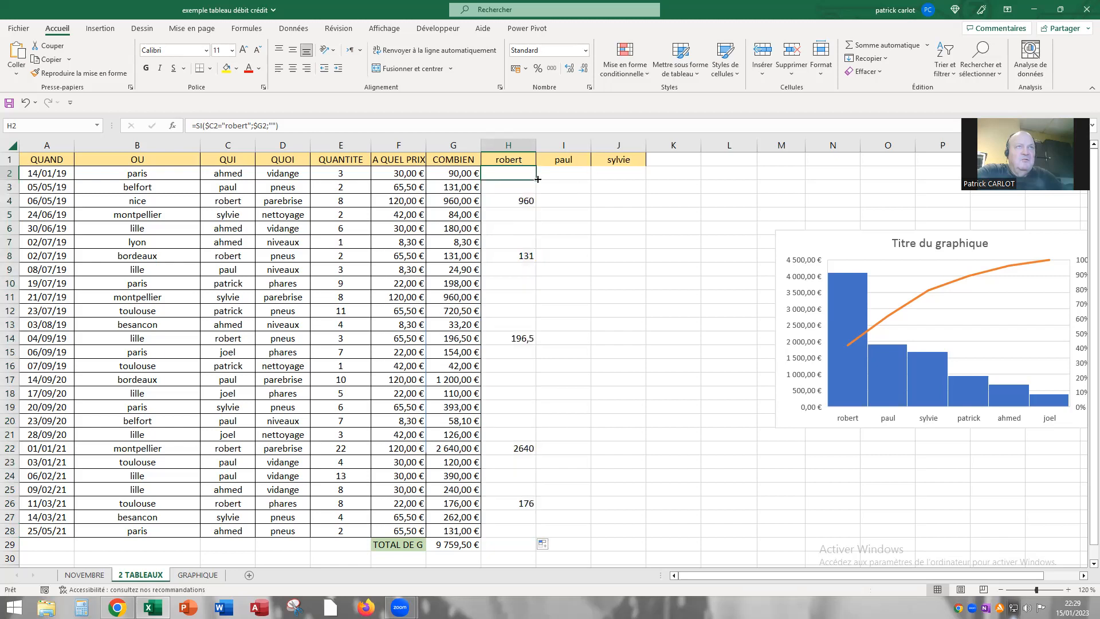
pyautogui.moveTo(536, 179); pyautogui.dragTo(623, 183)
# Replace the quoted name in the I2 formula with the name from header I1, and fill it down to I28.
pyautogui.click(565, 177)
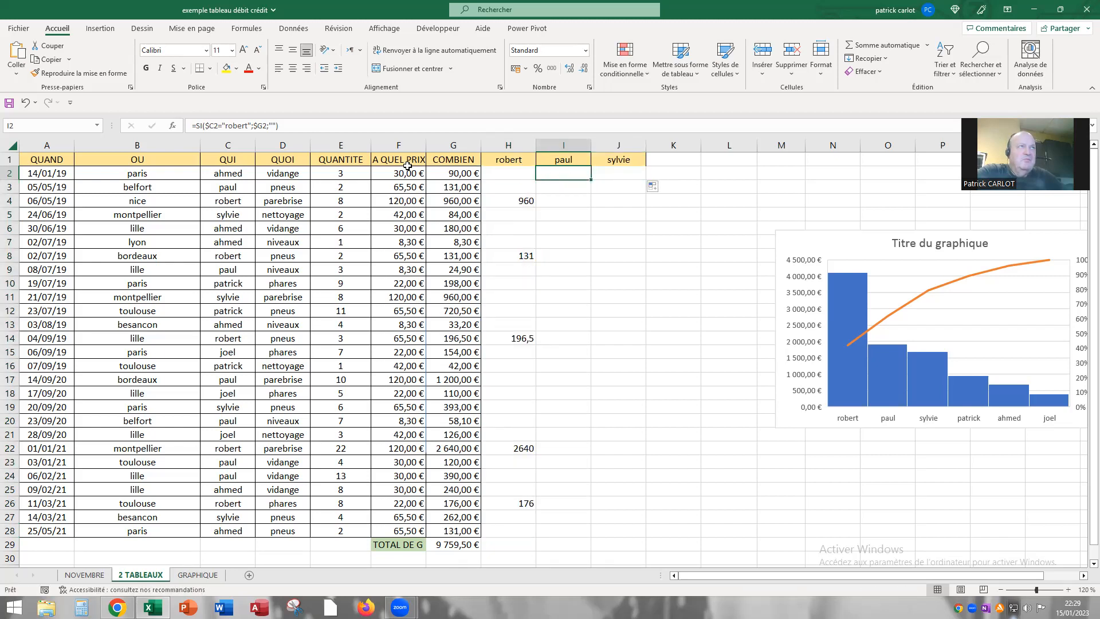
pyautogui.click(248, 124)
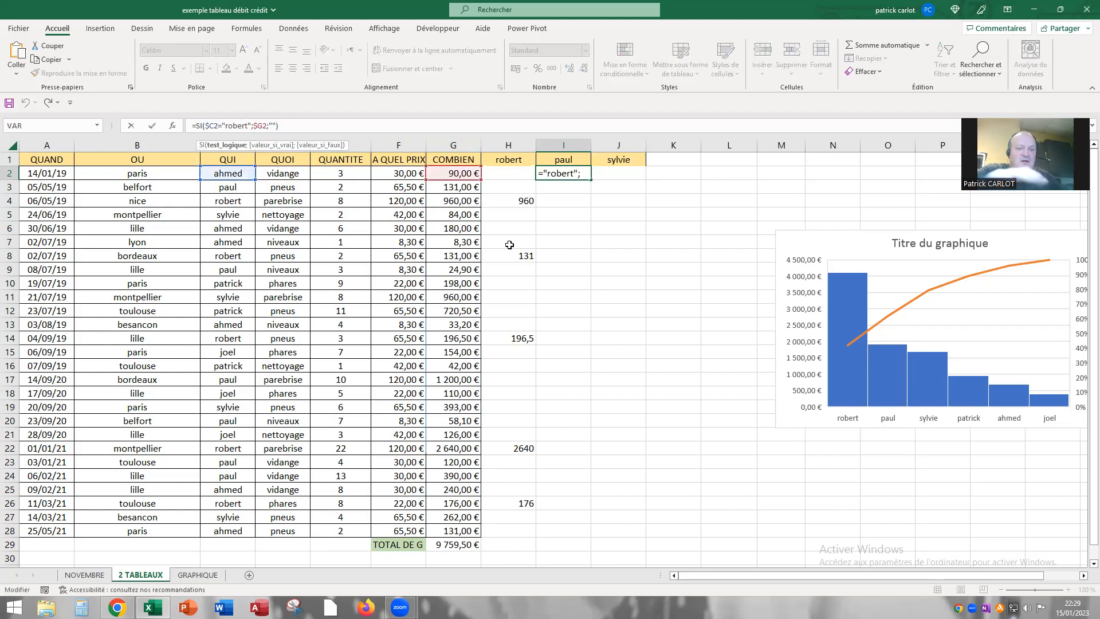
pyautogui.press('BackSpace')
pyautogui.press('BackSpace')
pyautogui.press('BackSpace')
pyautogui.press('BackSpace')
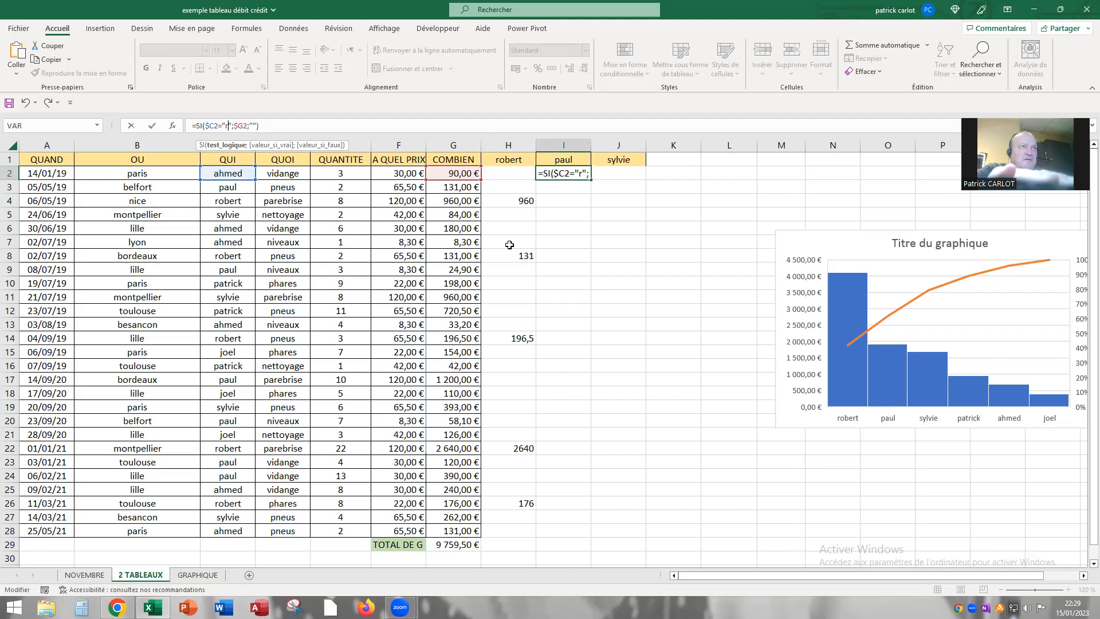
pyautogui.write('paul')
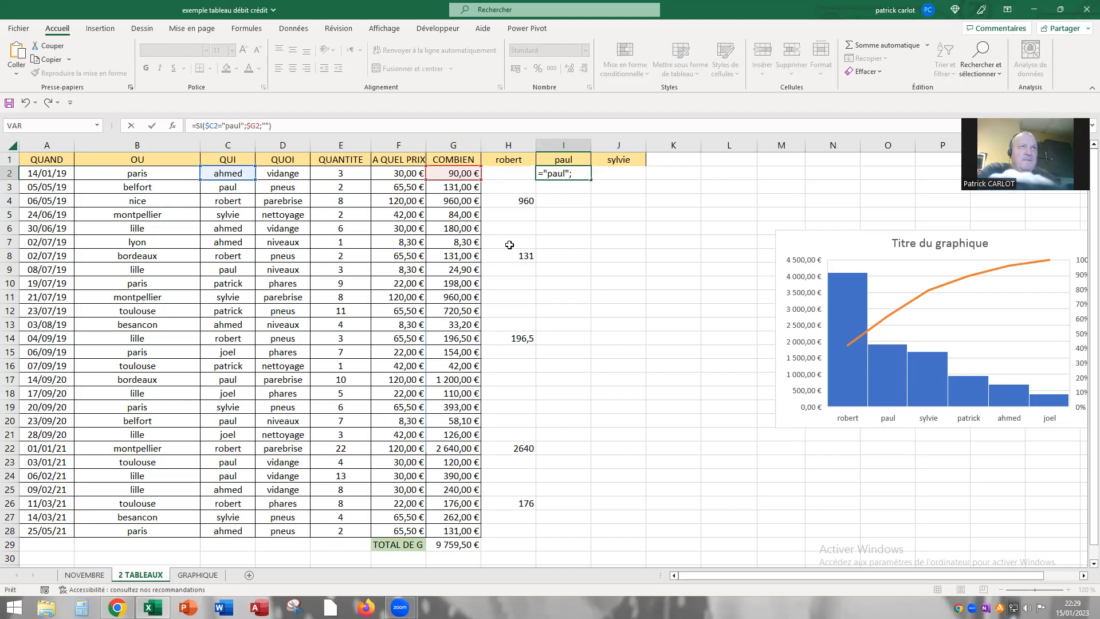
pyautogui.press('Return')
pyautogui.click(572, 173)
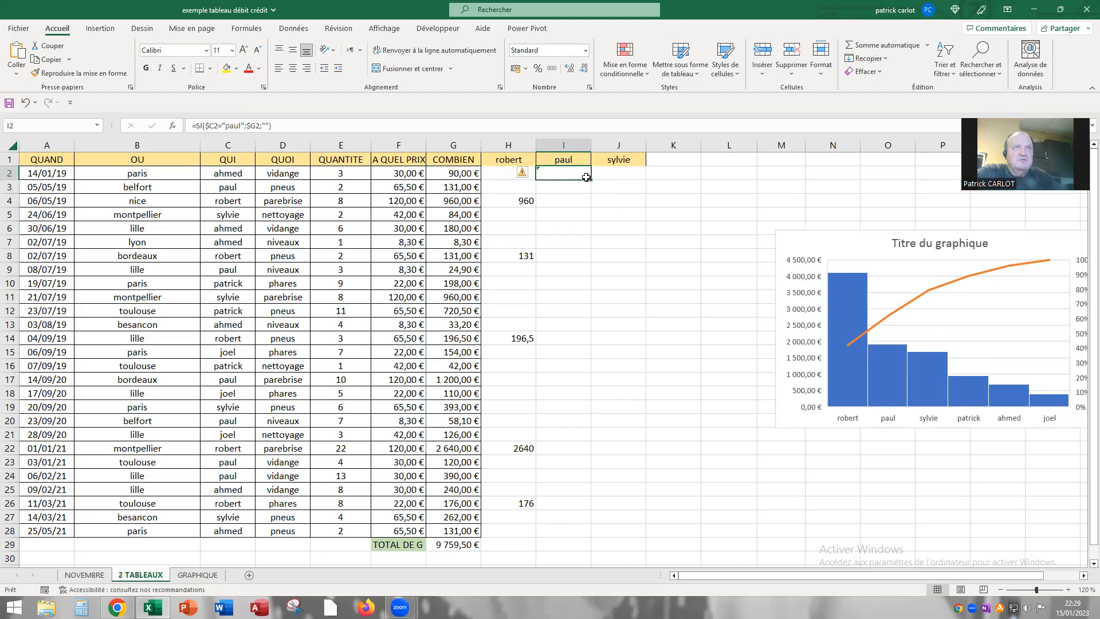
pyautogui.moveTo(592, 179); pyautogui.dragTo(603, 428)
pyautogui.moveTo(617, 498); pyautogui.dragTo(617, 497)
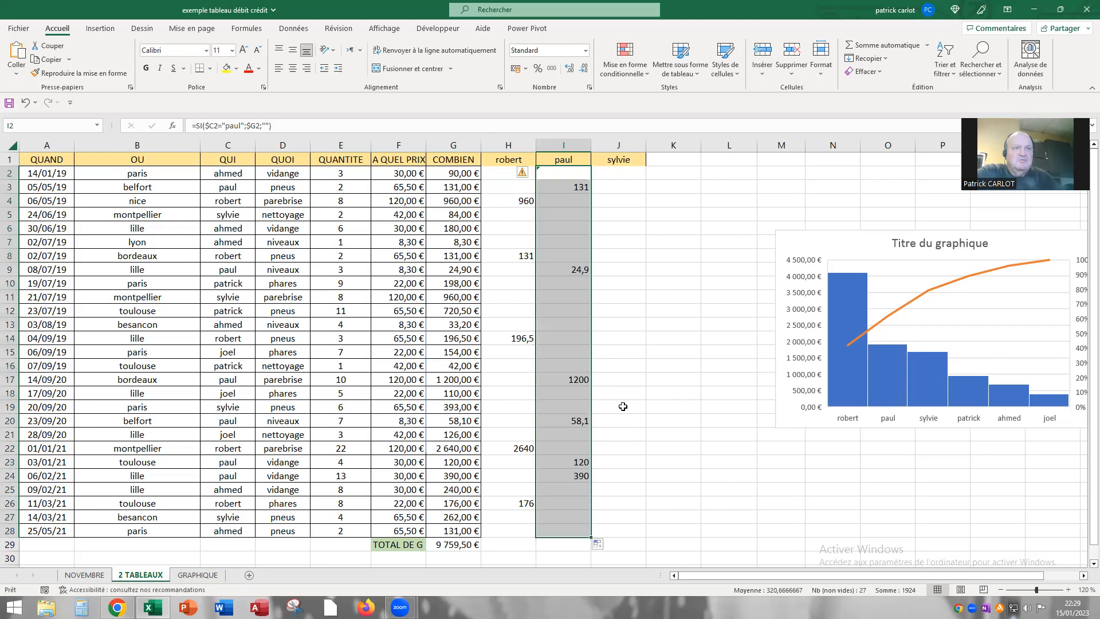
# Replace the quoted name in the J2 formula with the name from header J1, and fill it down to J28.
pyautogui.click(617, 173)
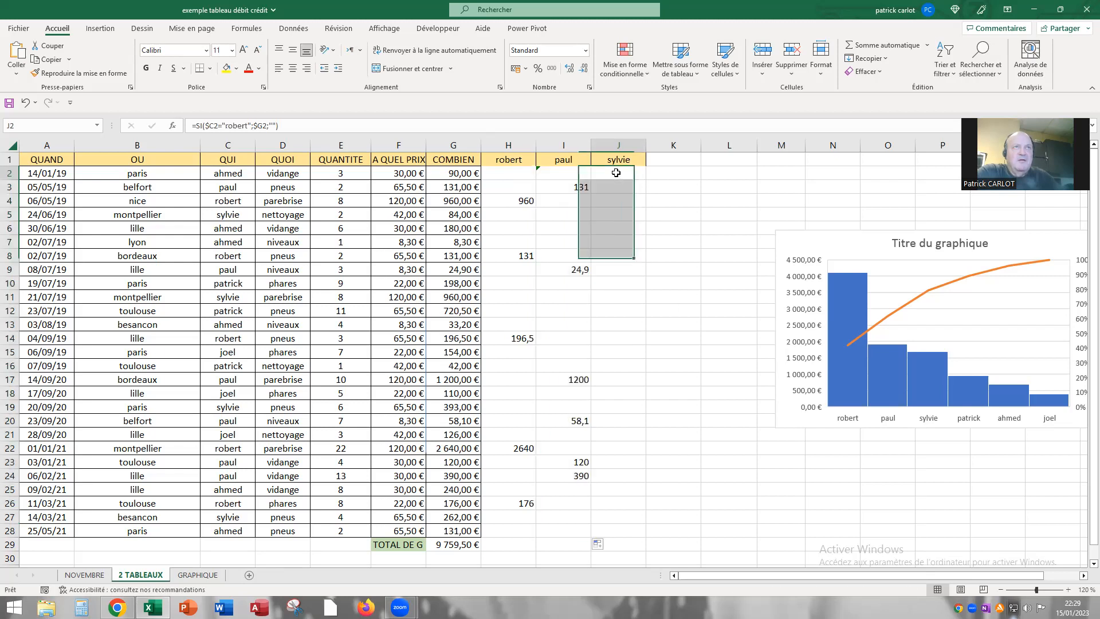
pyautogui.click(247, 125)
pyautogui.press('BackSpace')
pyautogui.press('BackSpace')
pyautogui.press('BackSpace')
pyautogui.press('BackSpace')
pyautogui.press('BackSpace')
pyautogui.press('BackSpace')
pyautogui.write('sy')
pyautogui.write('lvie')
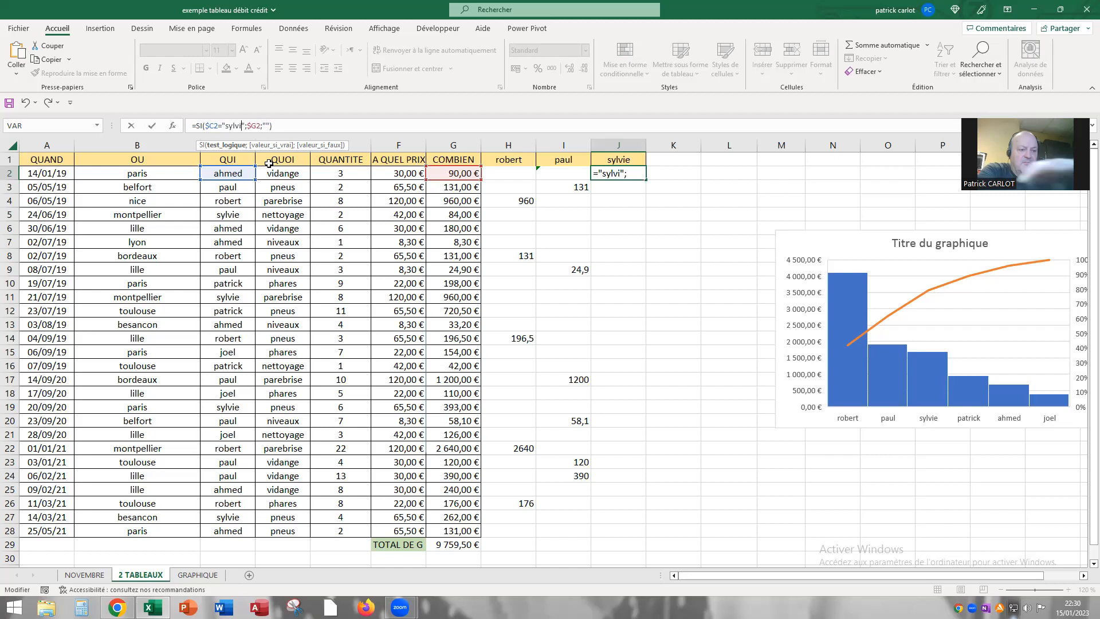
pyautogui.press('Return')
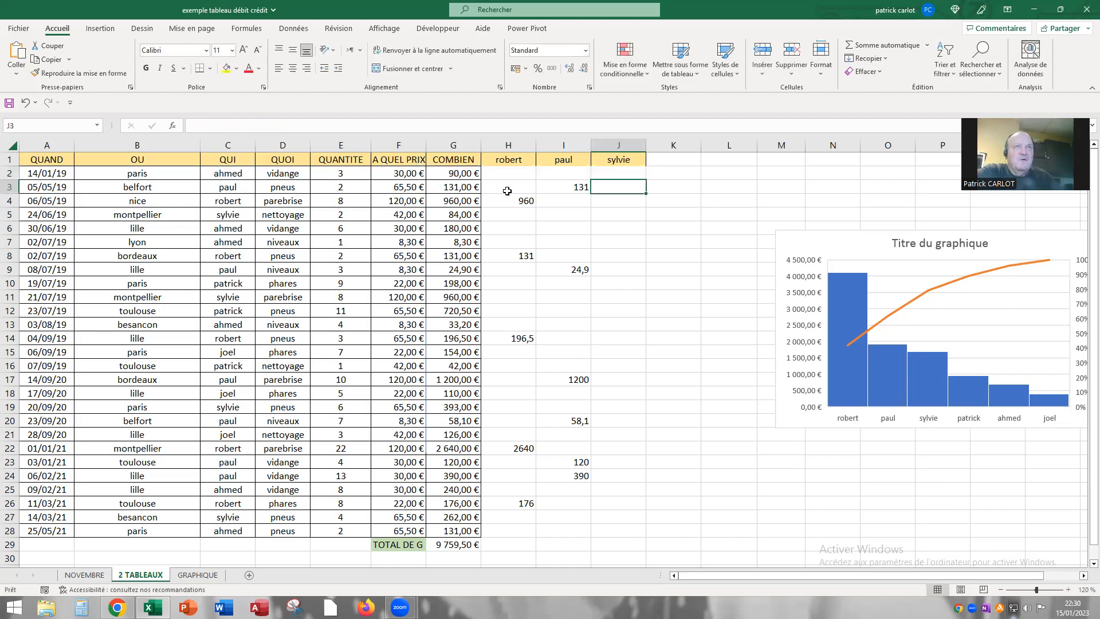
pyautogui.click(616, 173)
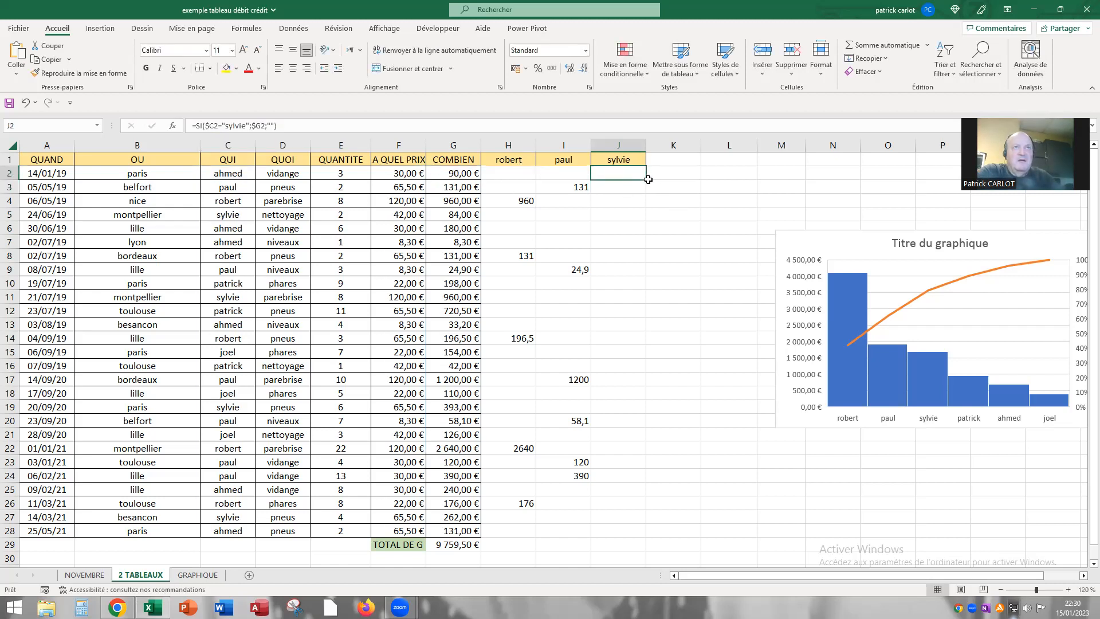
pyautogui.moveTo(646, 180); pyautogui.dragTo(632, 467)
pyautogui.moveTo(672, 436); pyautogui.dragTo(672, 436)
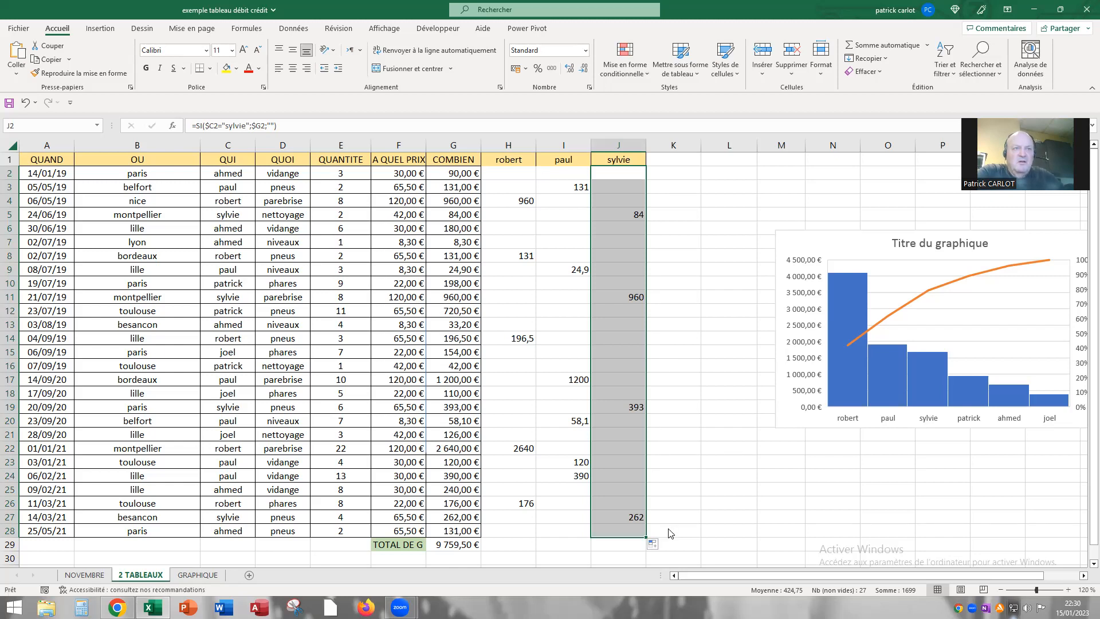
# Give cells H29:J29 in the total row a yellow fill.
pyautogui.click(509, 536)
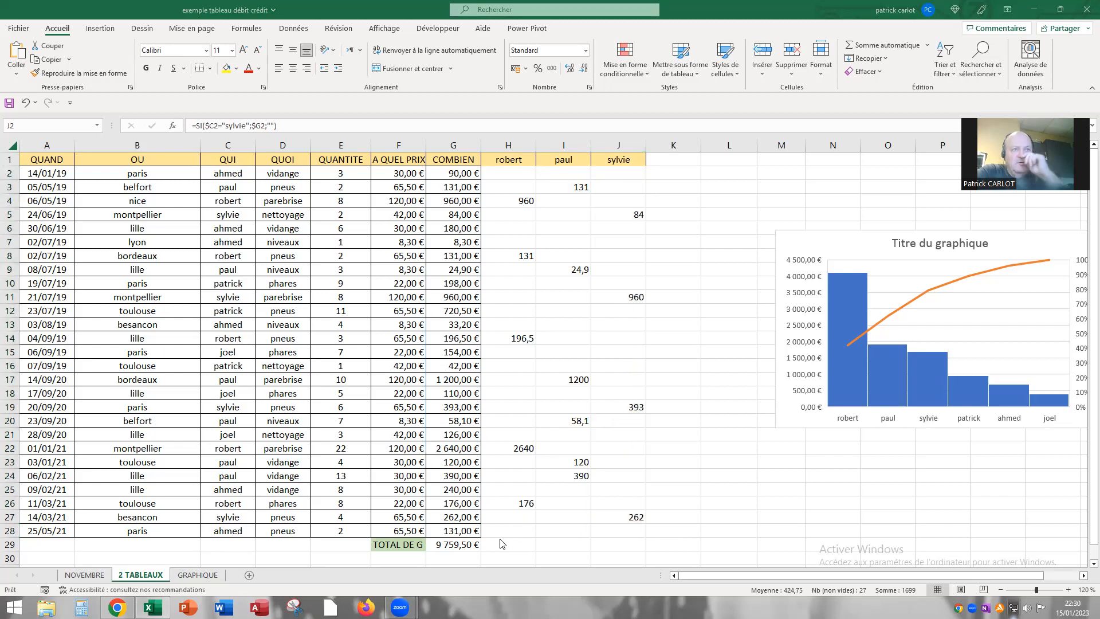
pyautogui.click(518, 546)
pyautogui.moveTo(517, 546); pyautogui.dragTo(633, 546)
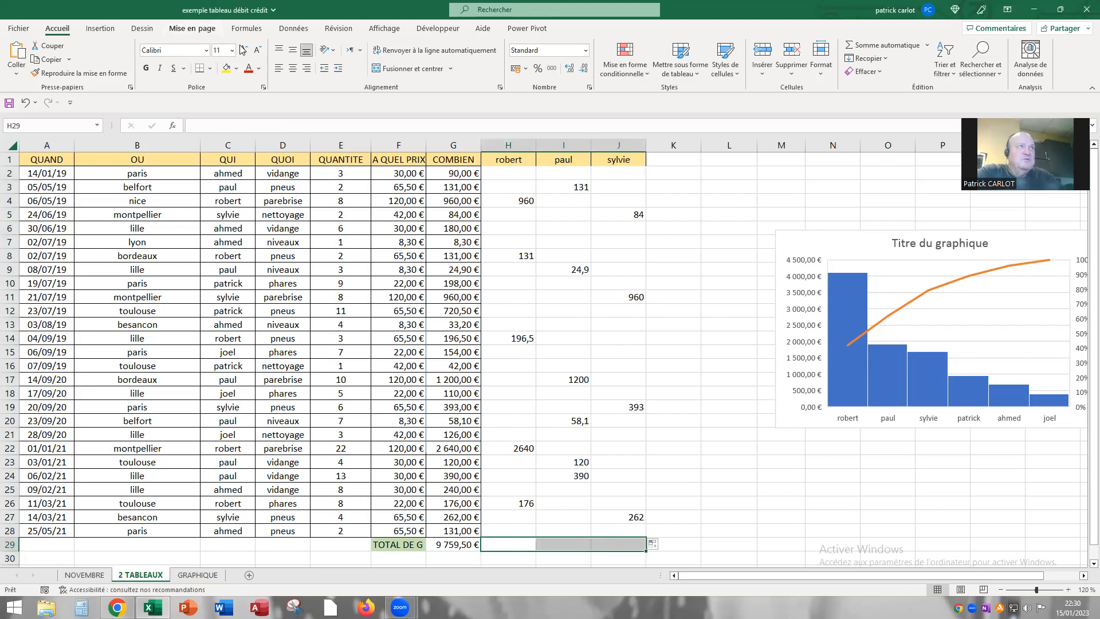
pyautogui.click(227, 69)
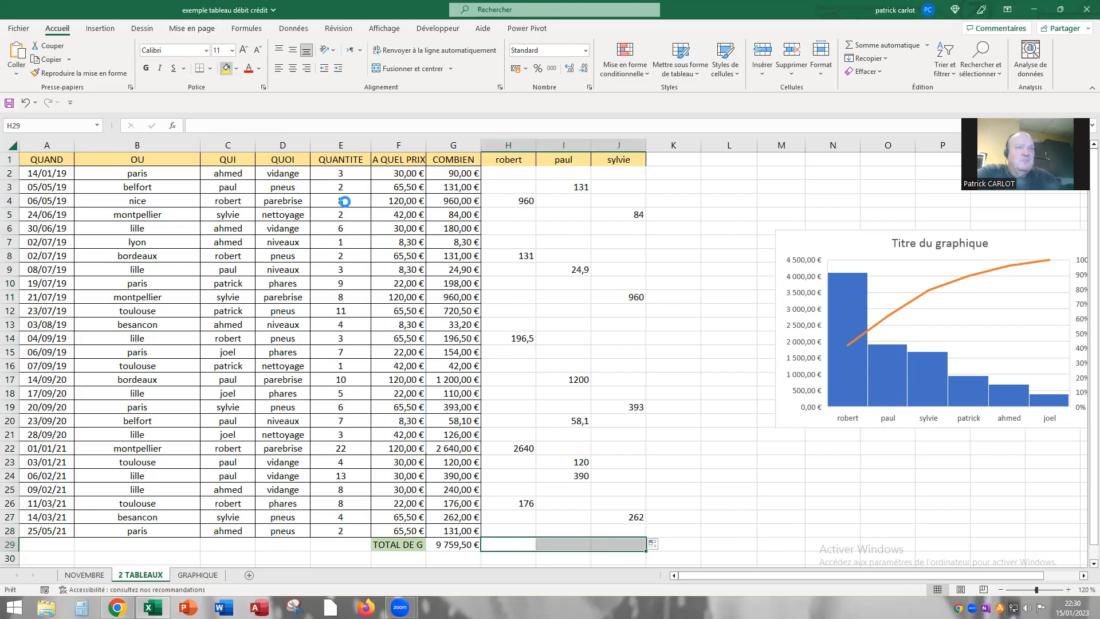
pyautogui.click(688, 495)
# Enter =SOMME(H2:H28) in H29, copy it across to J29, and check the copied formulas in I29 and J29.
pyautogui.click(511, 544)
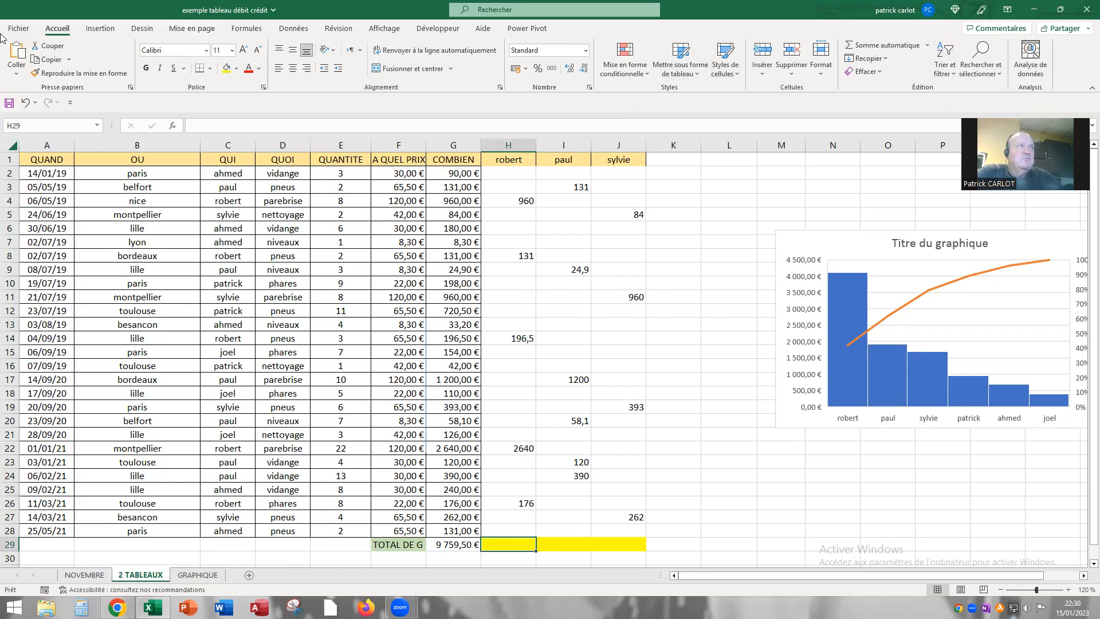
pyautogui.click(858, 46)
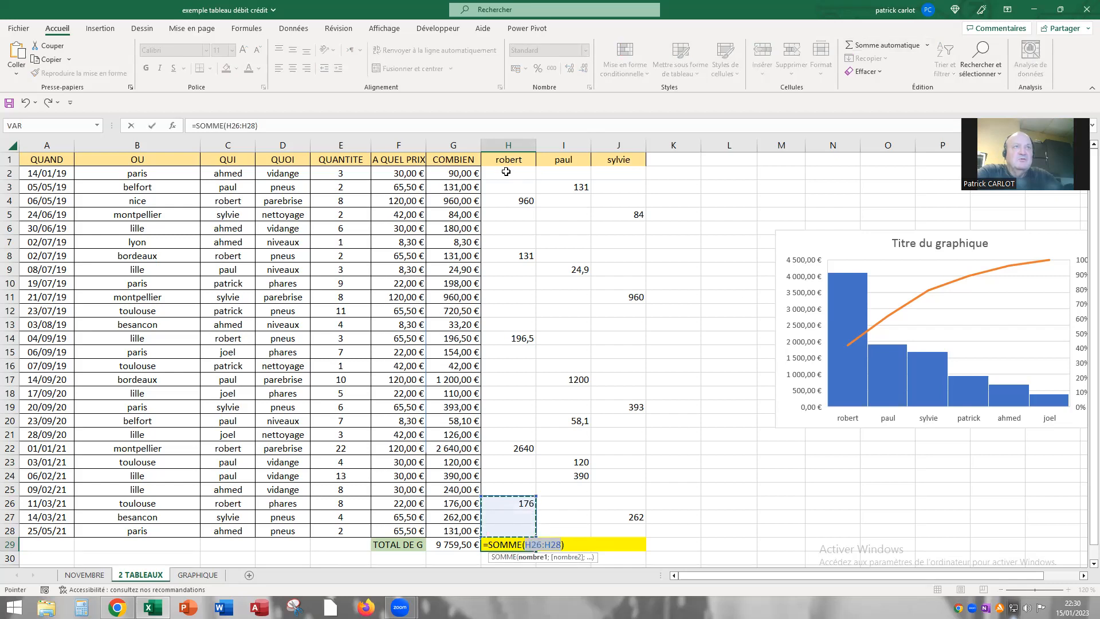
pyautogui.moveTo(508, 173); pyautogui.dragTo(508, 531)
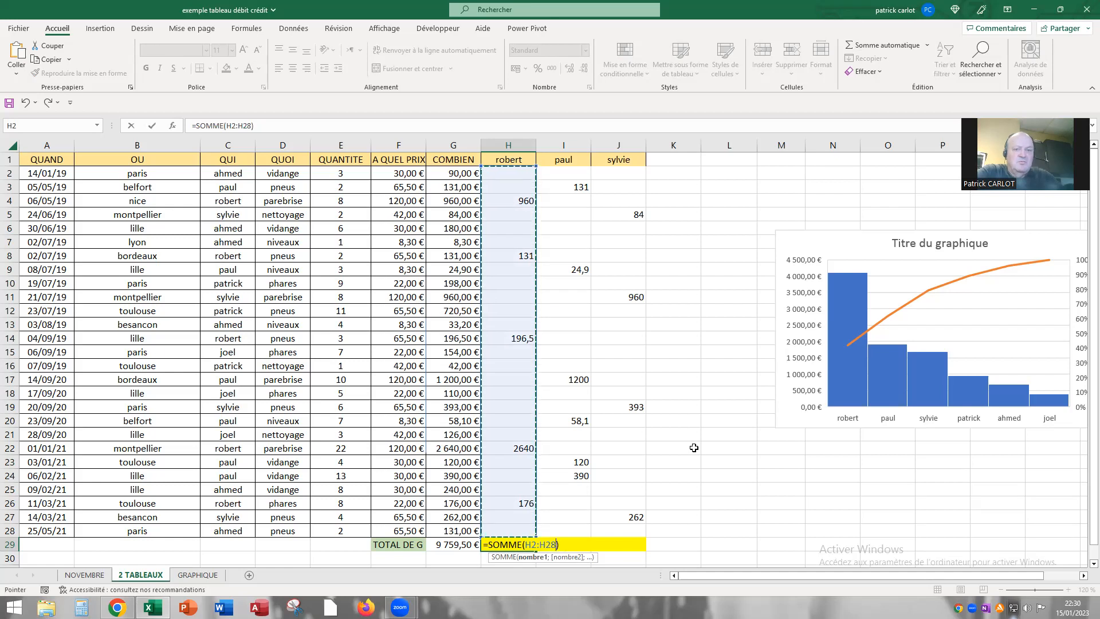
pyautogui.press('Return')
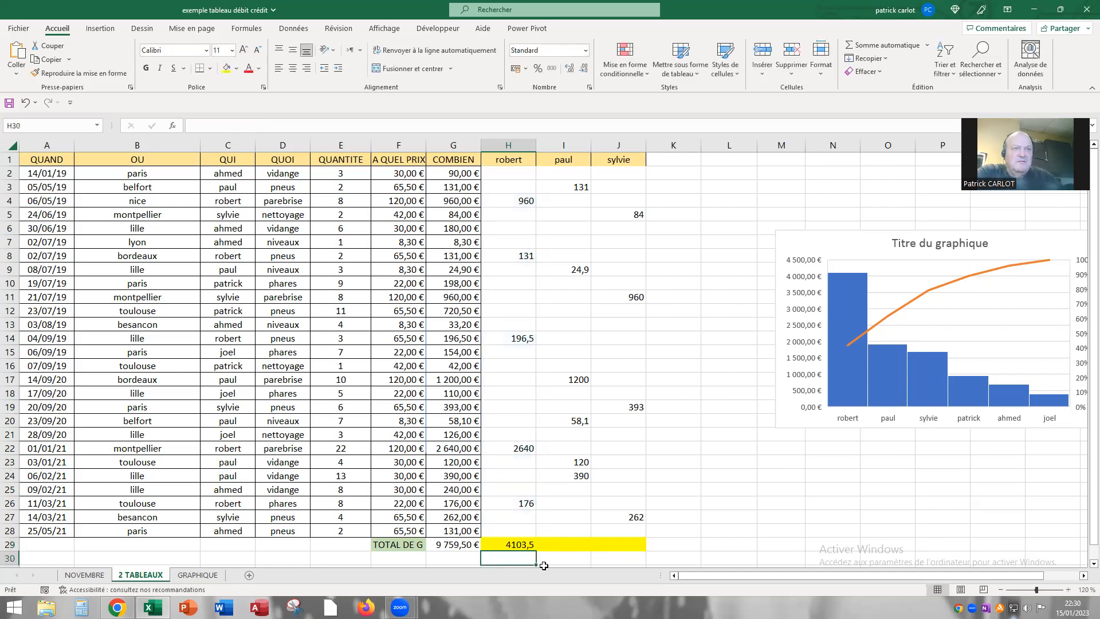
pyautogui.click(518, 544)
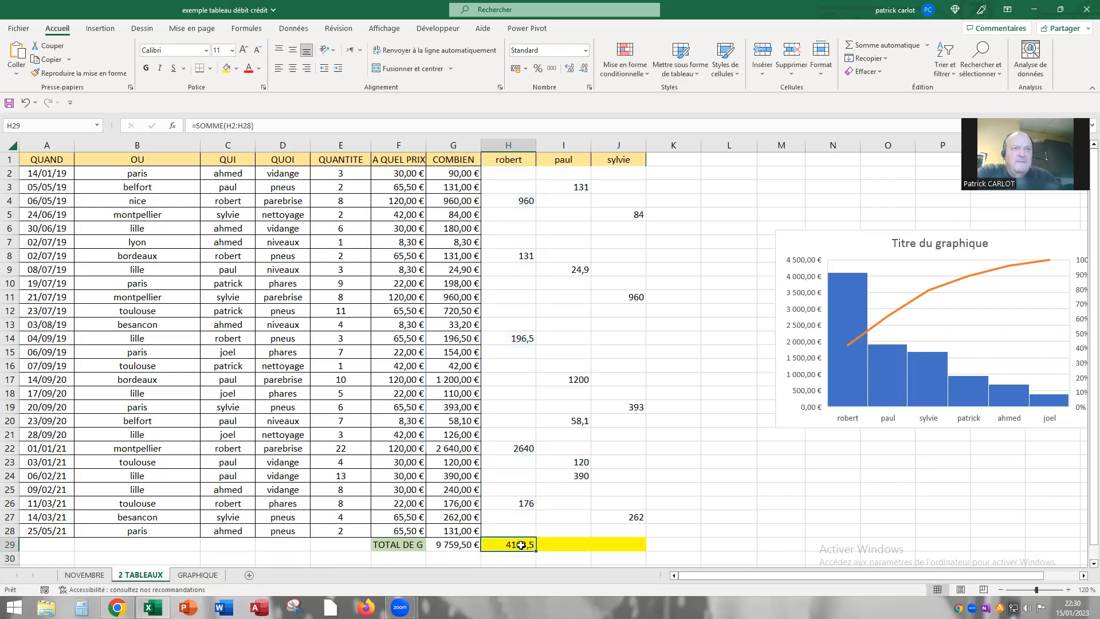
pyautogui.moveTo(536, 550); pyautogui.dragTo(629, 551)
pyautogui.click(562, 547)
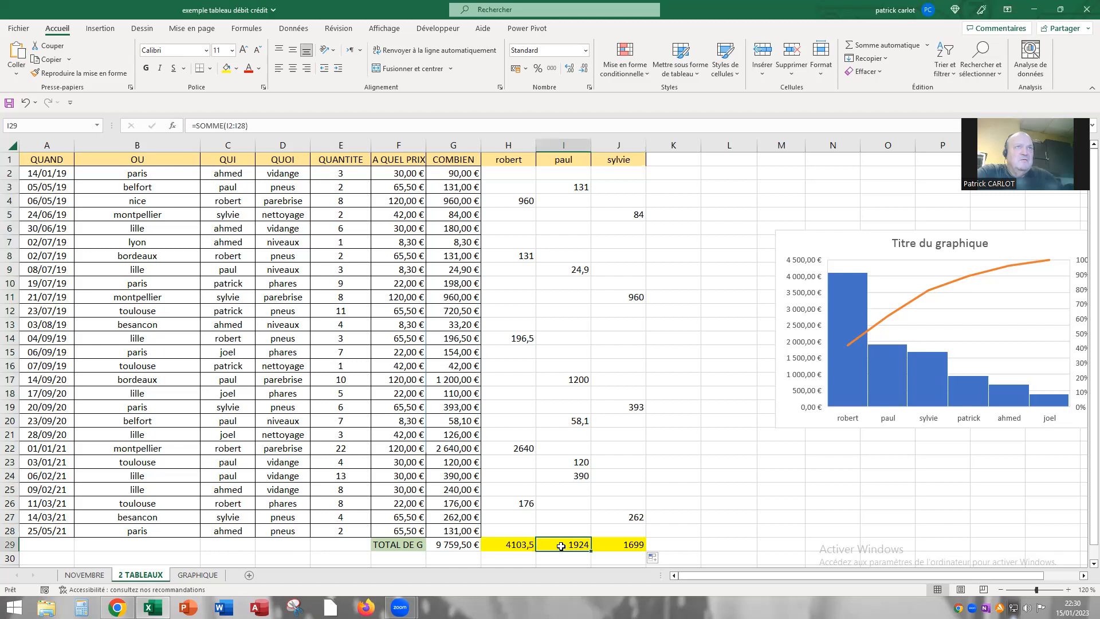
pyautogui.click(616, 545)
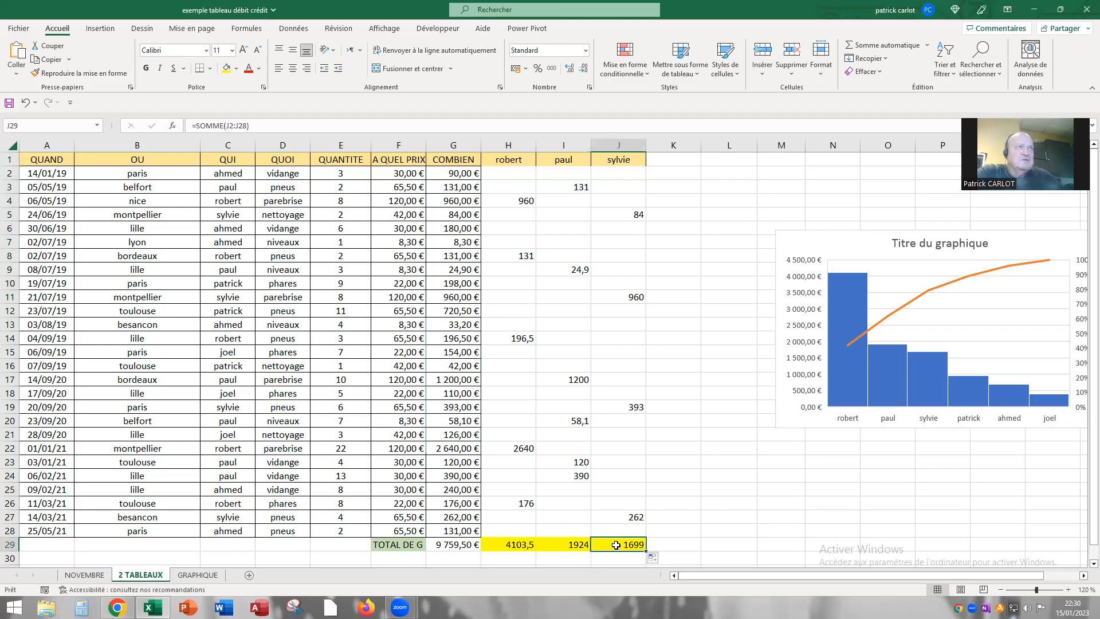
# Give cell K29, beside the yellow totals in the total row, a light blue fill.
pyautogui.click(693, 518)
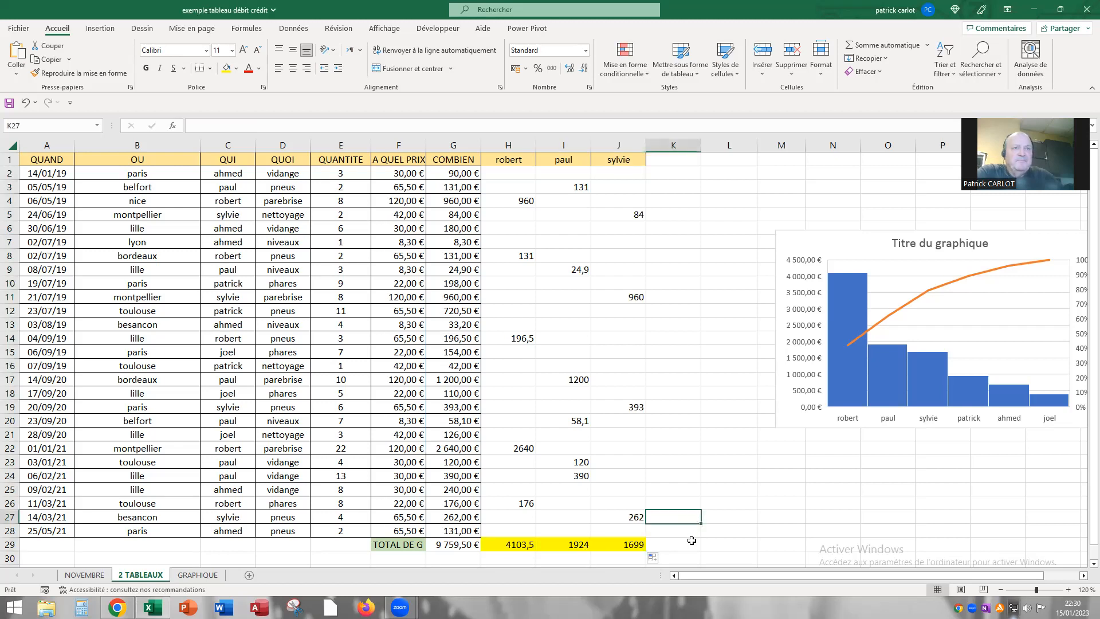
pyautogui.click(672, 543)
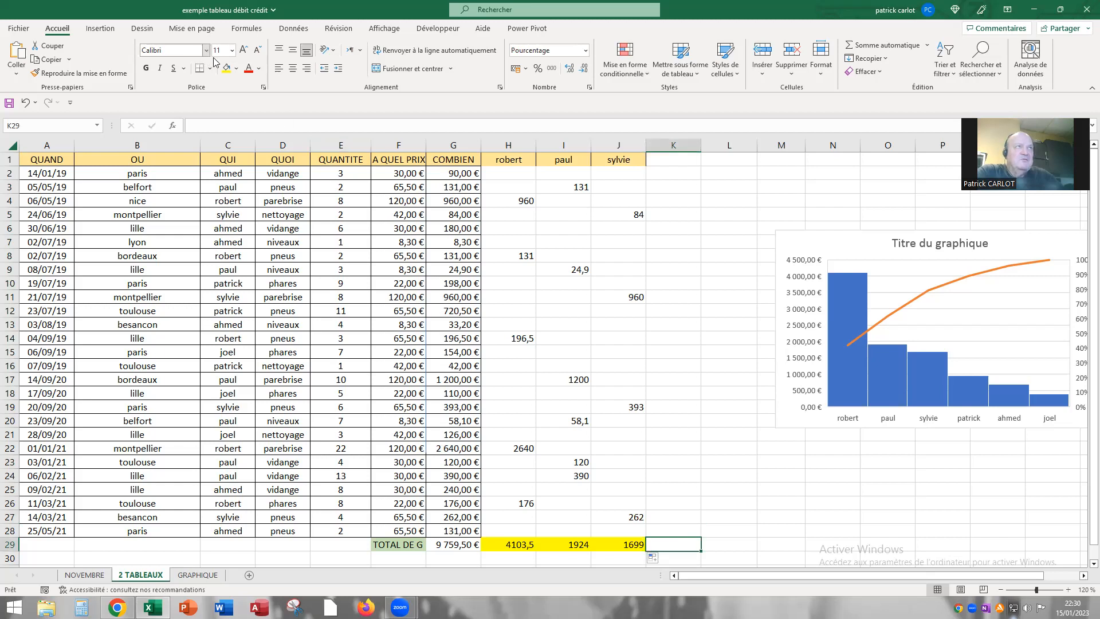
pyautogui.click(238, 69)
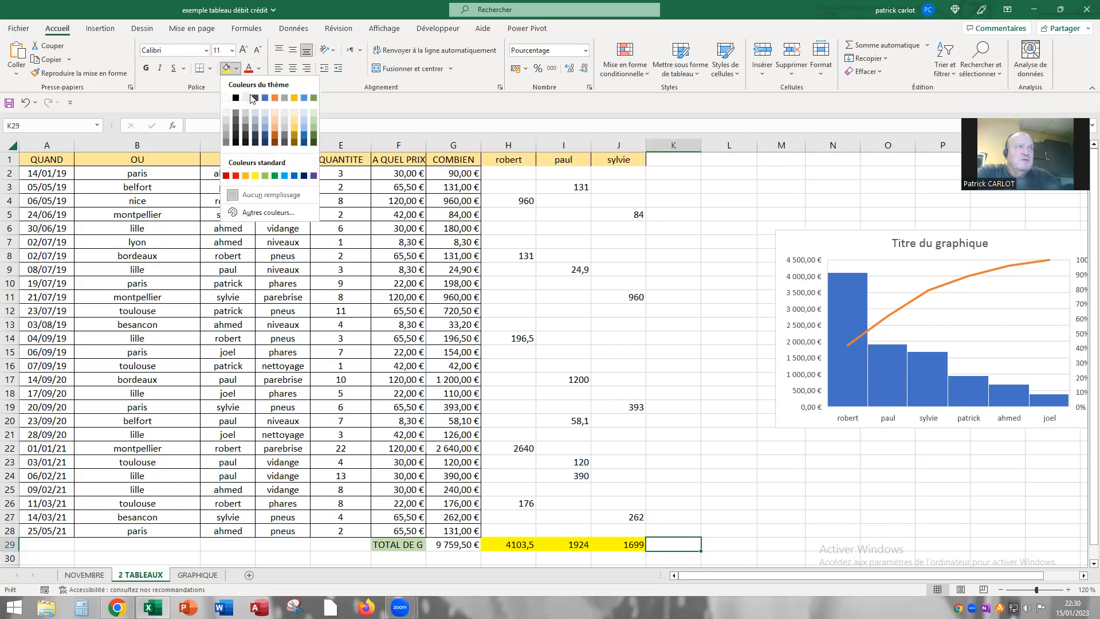
pyautogui.click(264, 120)
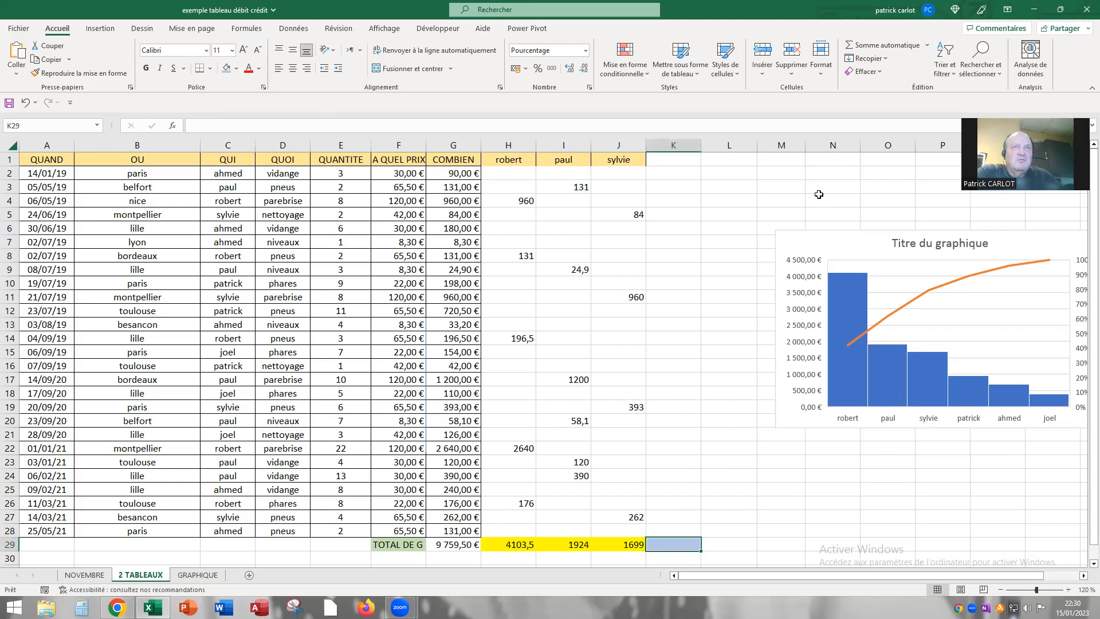
# Enter =SOMME(H29:J29) in K29 and set its number format to Standard.
pyautogui.click(872, 49)
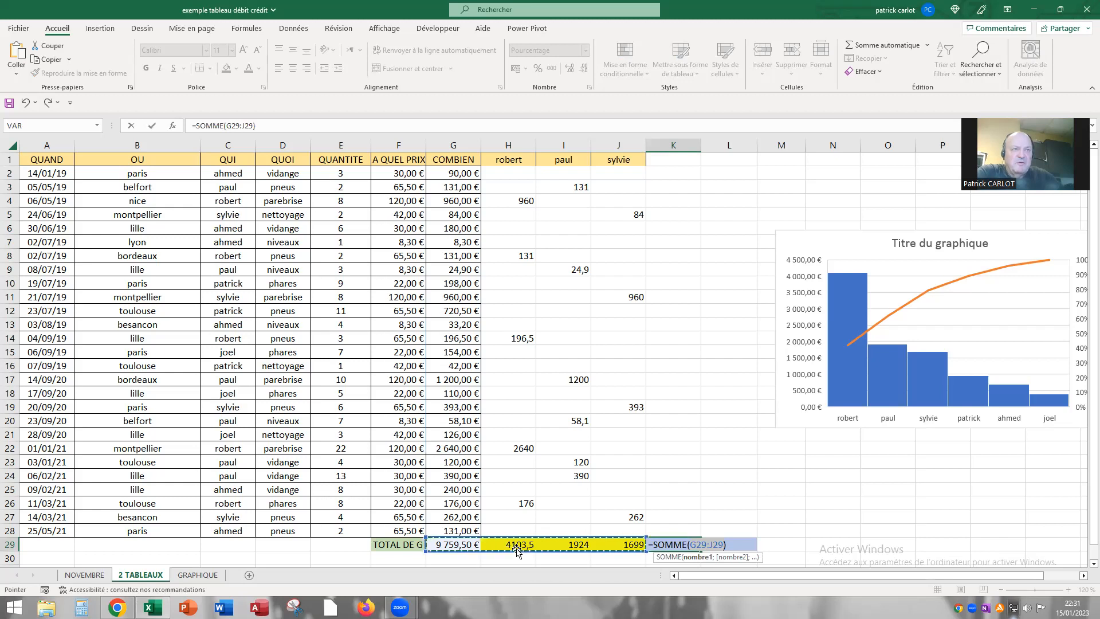
pyautogui.moveTo(515, 543); pyautogui.dragTo(630, 544)
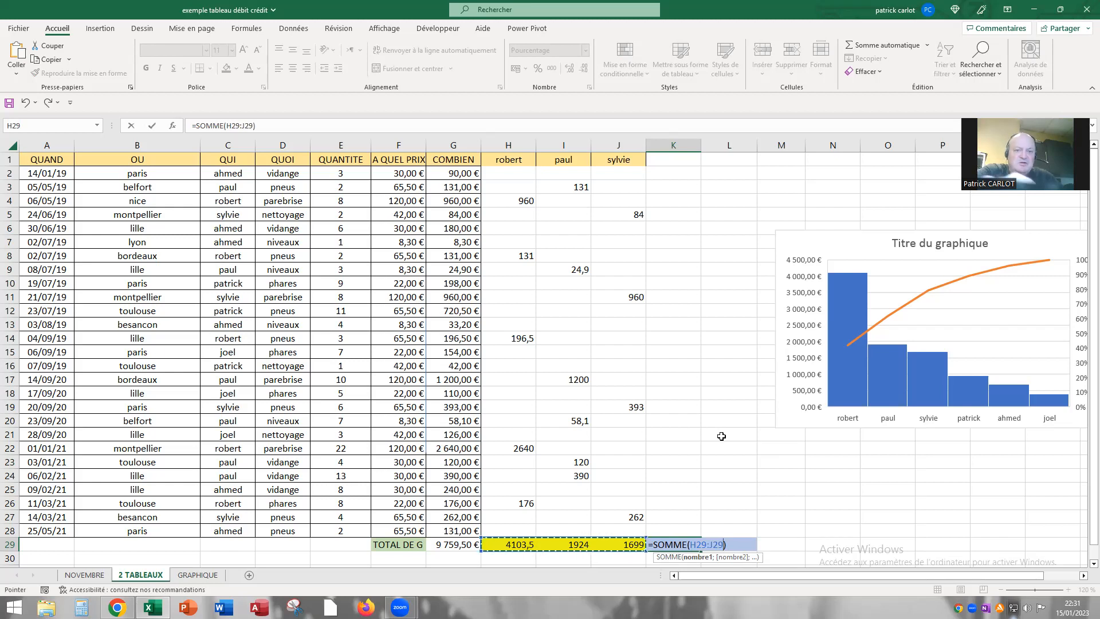
pyautogui.press('Return')
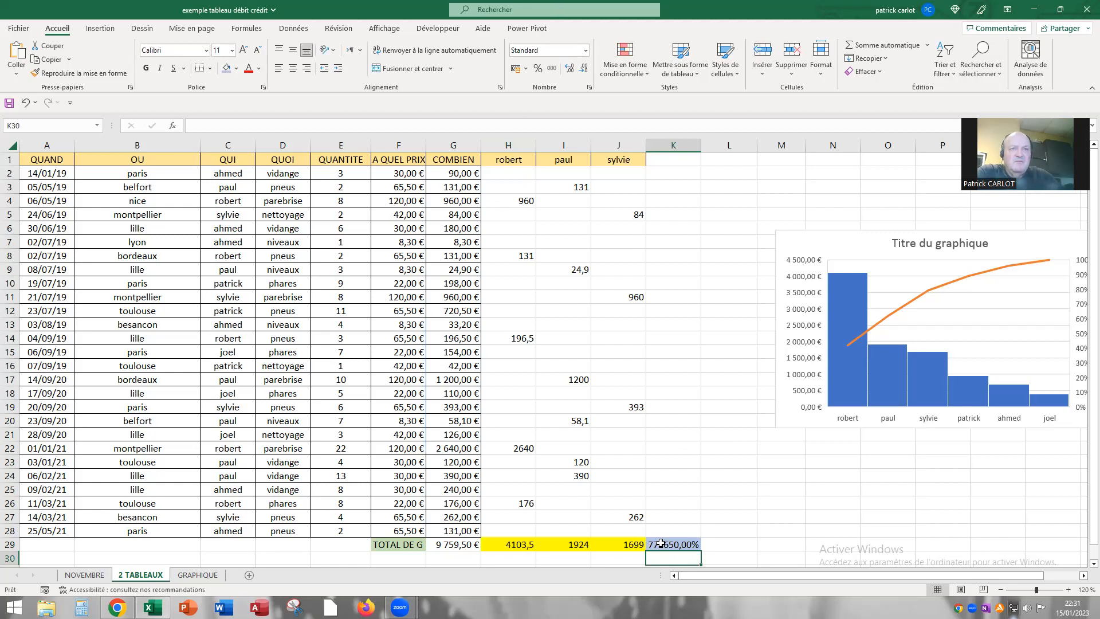
pyautogui.press('Up')
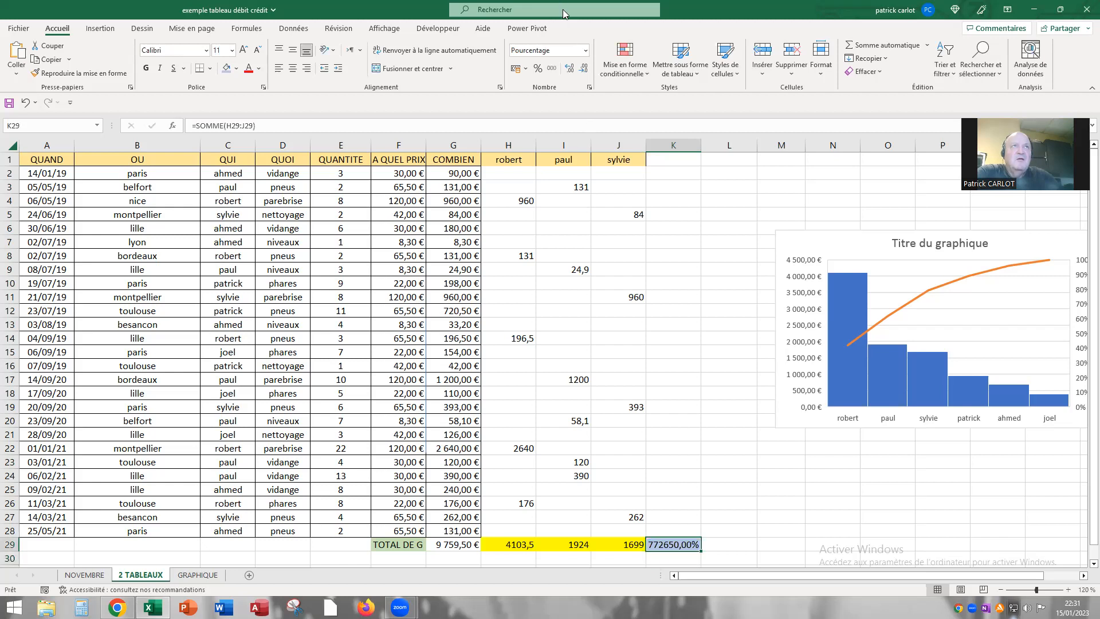
pyautogui.click(586, 53)
pyautogui.click(570, 69)
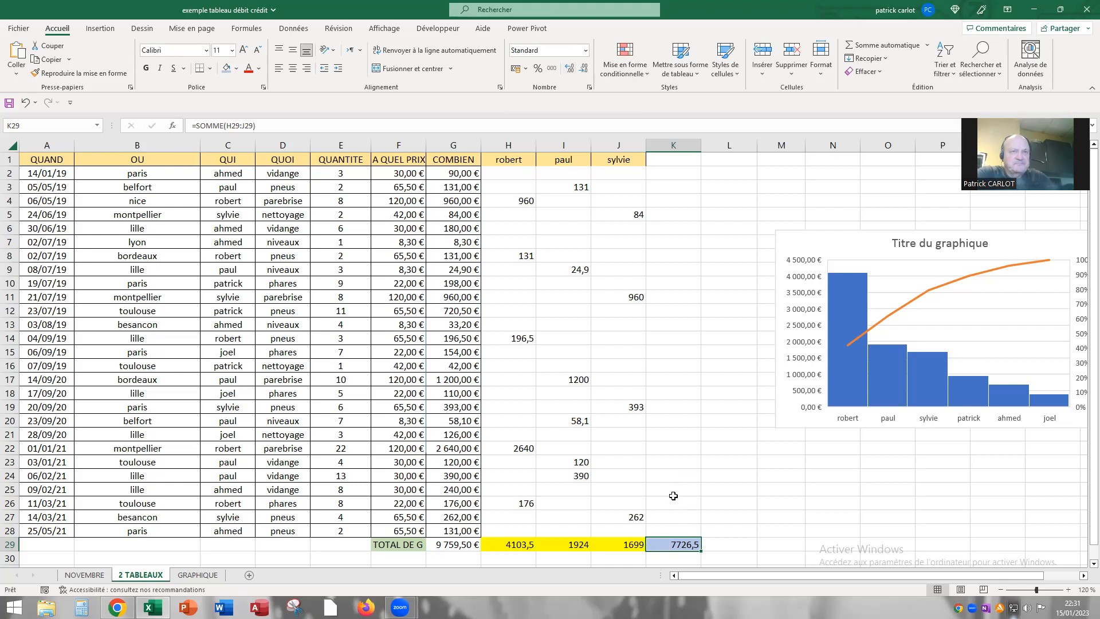
# Copy the COMBIEN grand total from G29 and paste it as a value only into L24.
pyautogui.click(457, 545)
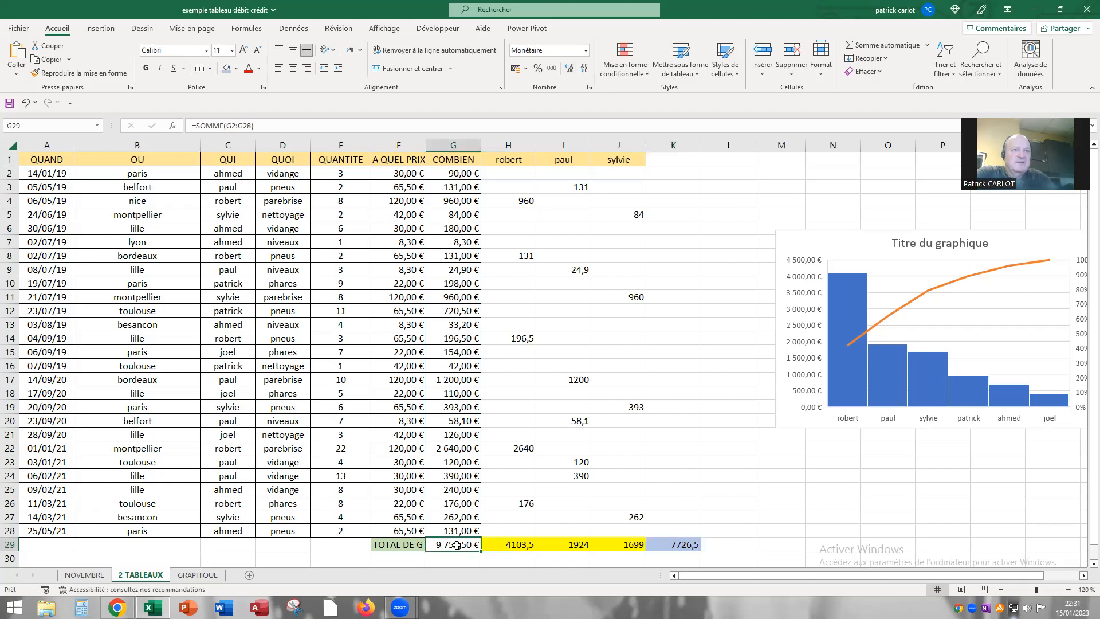
pyautogui.rightClick(457, 545)
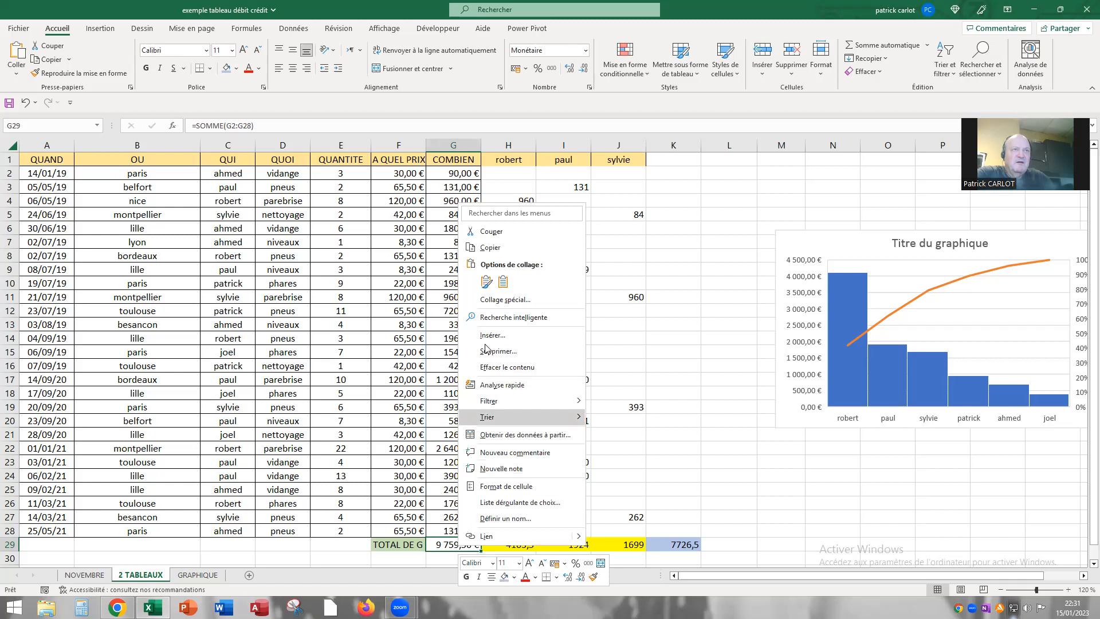
pyautogui.click(489, 248)
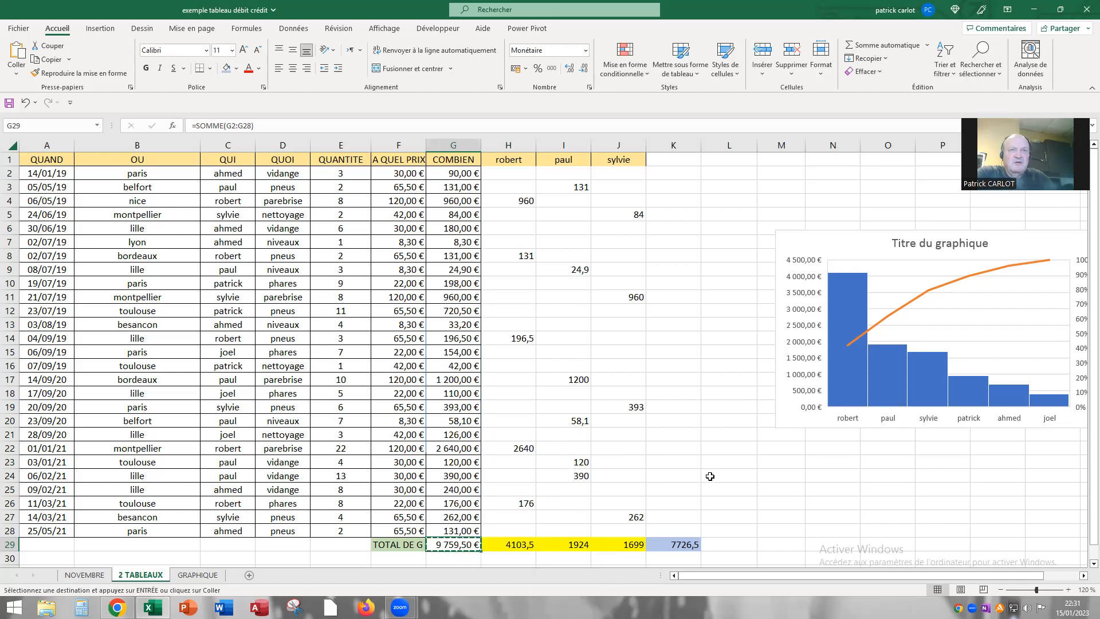
pyautogui.click(723, 477)
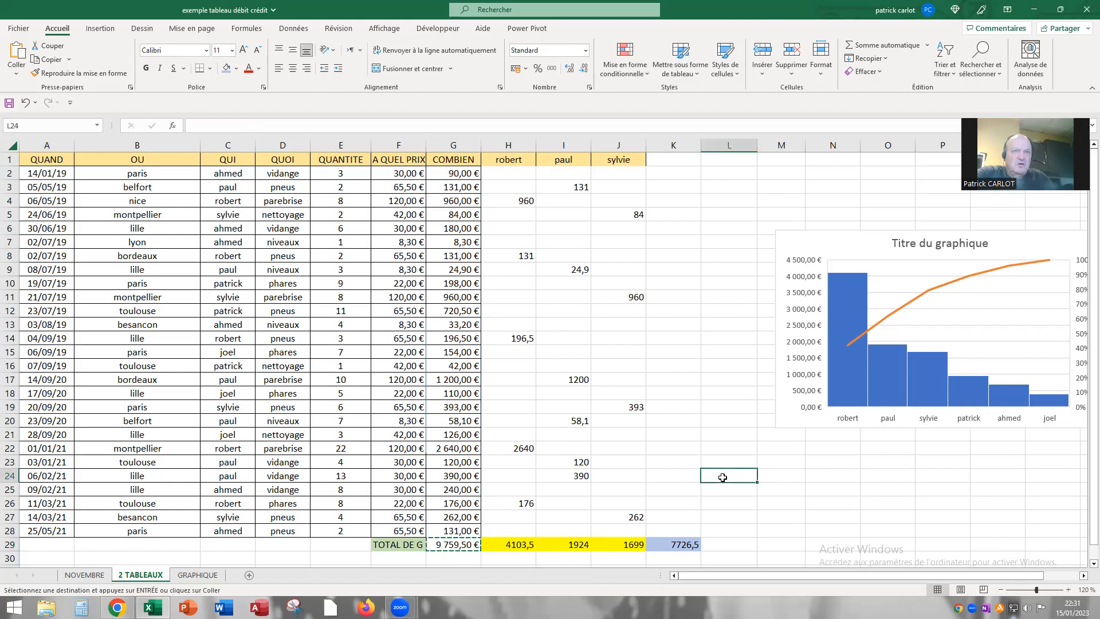
pyautogui.rightClick(723, 478)
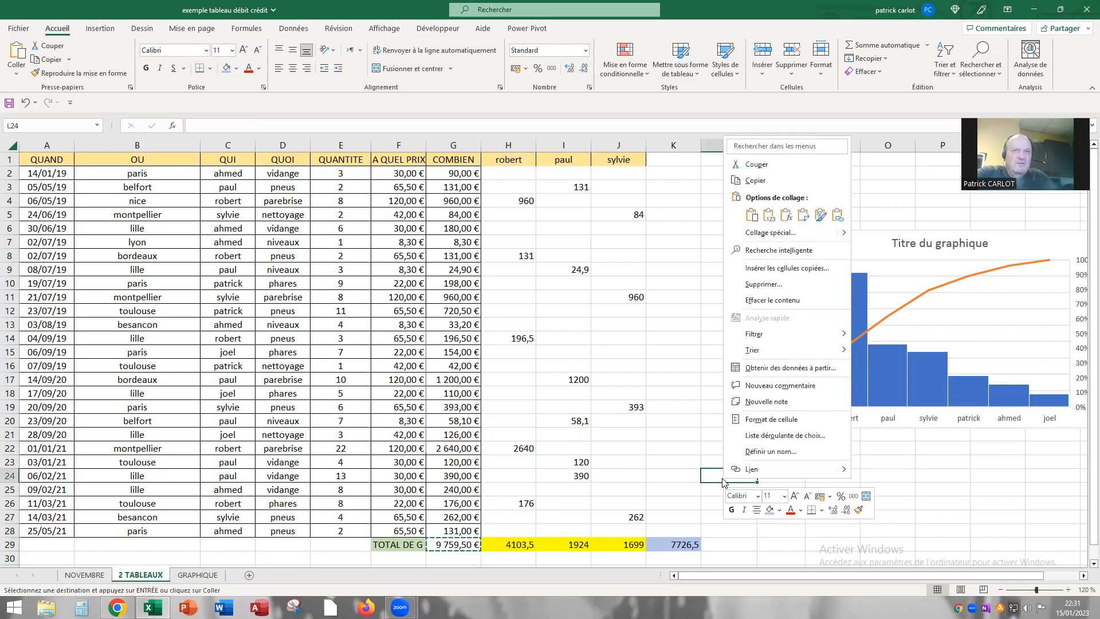
pyautogui.click(768, 216)
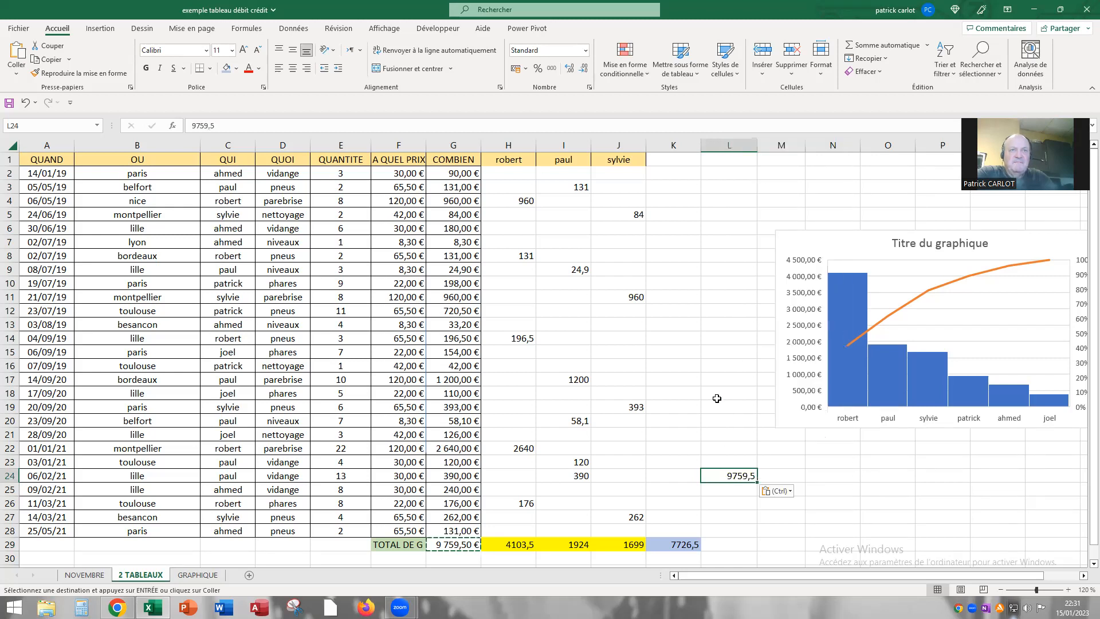
# Copy the three-person total from K29 and paste it as a value only into L26.
pyautogui.click(668, 545)
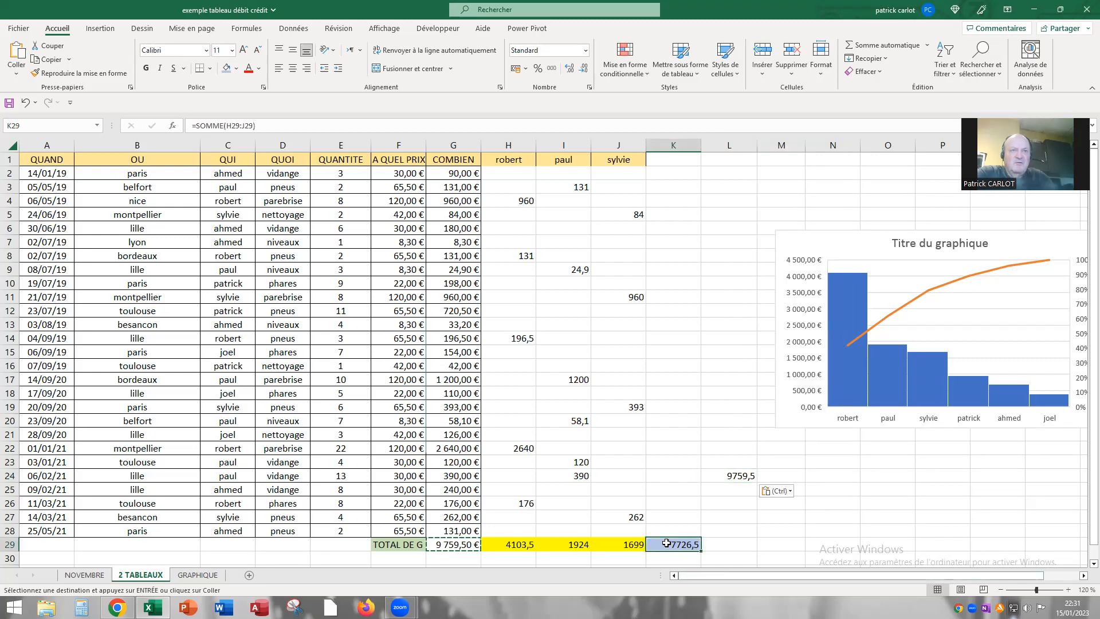
pyautogui.rightClick(665, 541)
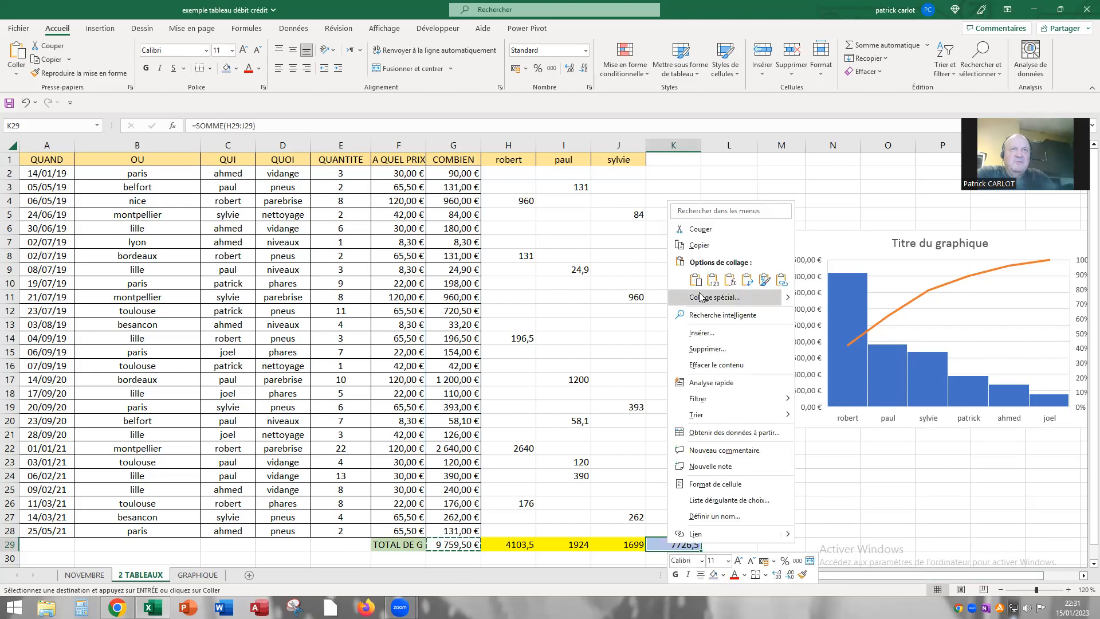
pyautogui.click(701, 246)
pyautogui.click(728, 503)
pyautogui.rightClick(728, 504)
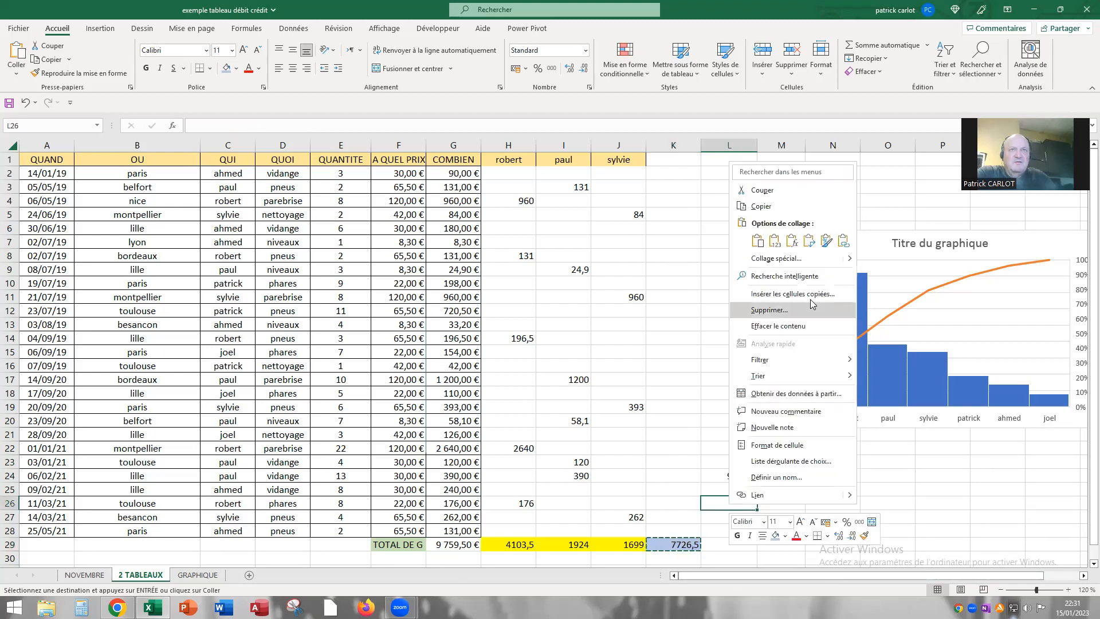
pyautogui.click(780, 241)
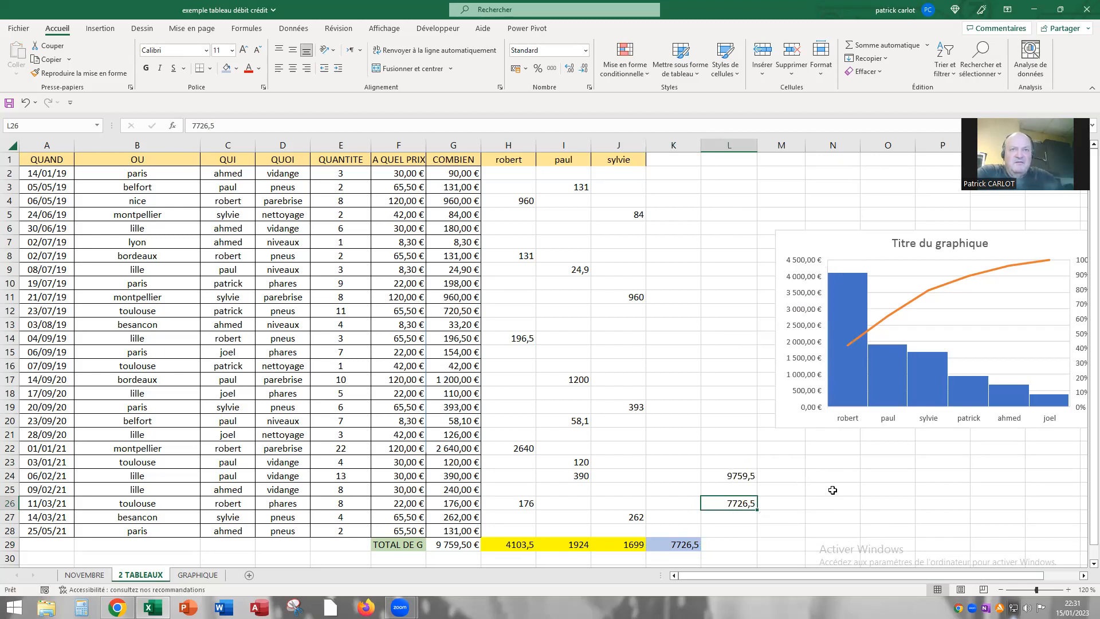
# Enter =L26/L24 in N25 to divide the three-person total by the grand total.
pyautogui.click(832, 491)
pyautogui.click(196, 120)
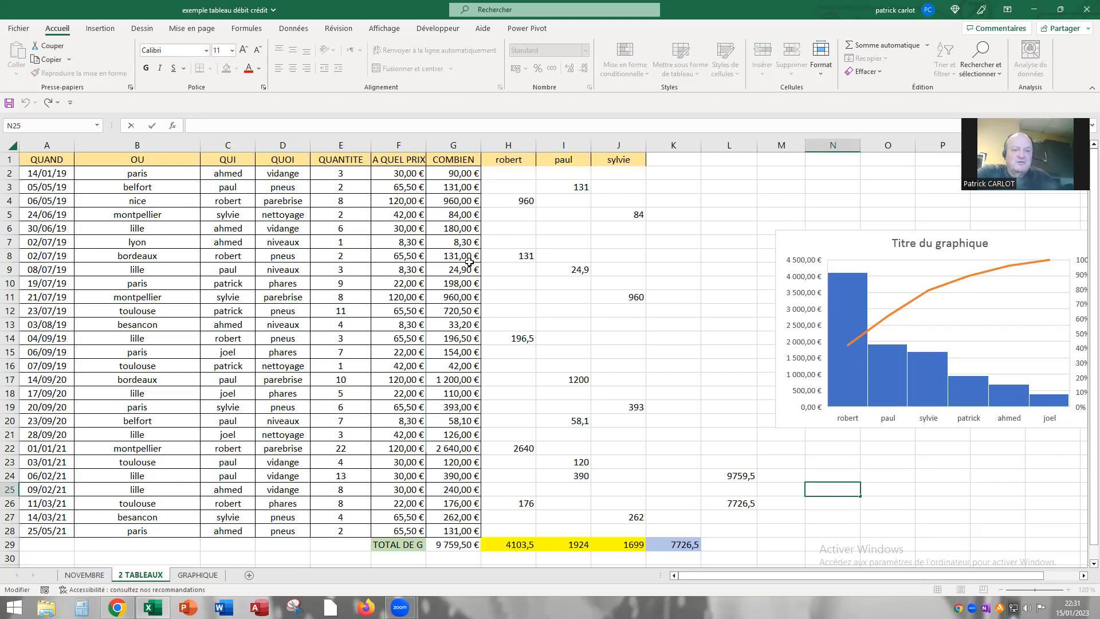
pyautogui.write('=')
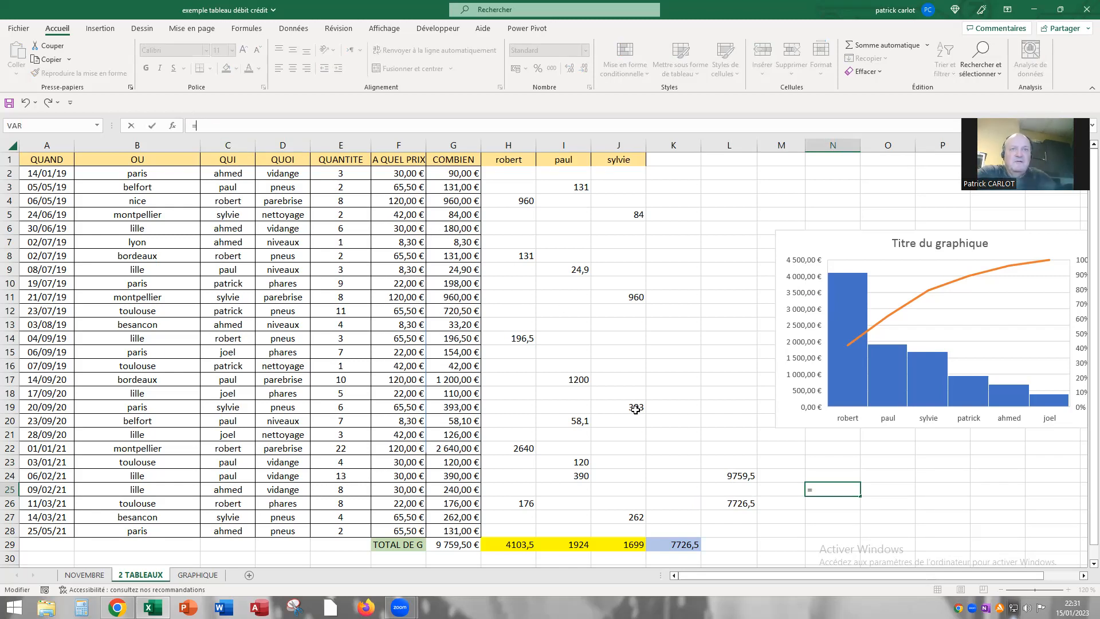
pyautogui.click(734, 503)
pyautogui.write('/')
pyautogui.click(714, 475)
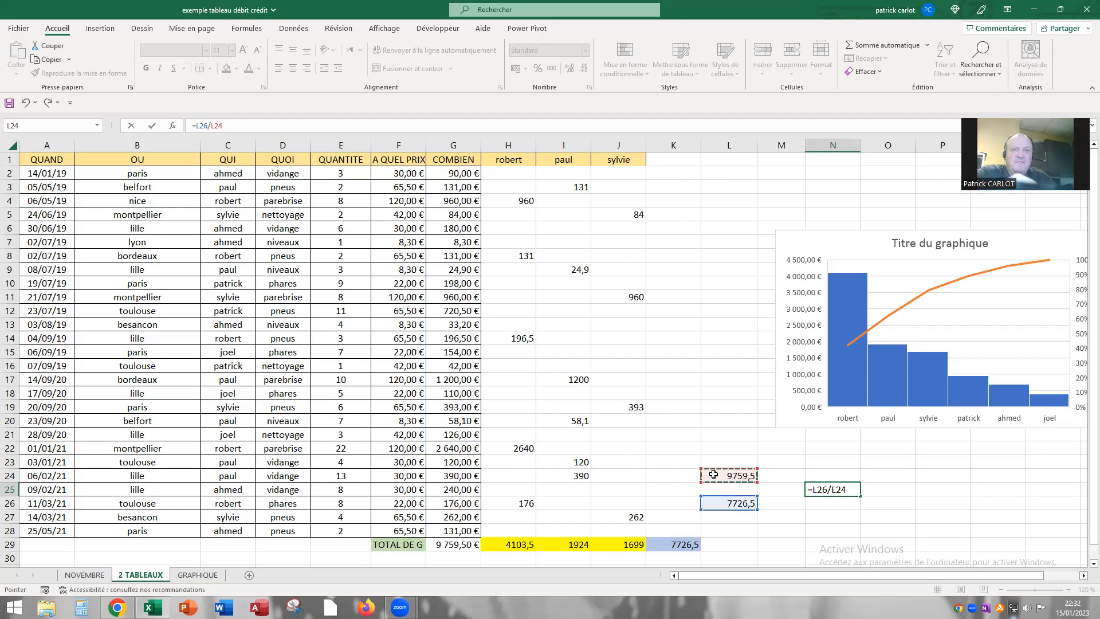
pyautogui.press('Return')
# Format the ratio in N25 as a percentage (Pourcentage).
pyautogui.click(825, 491)
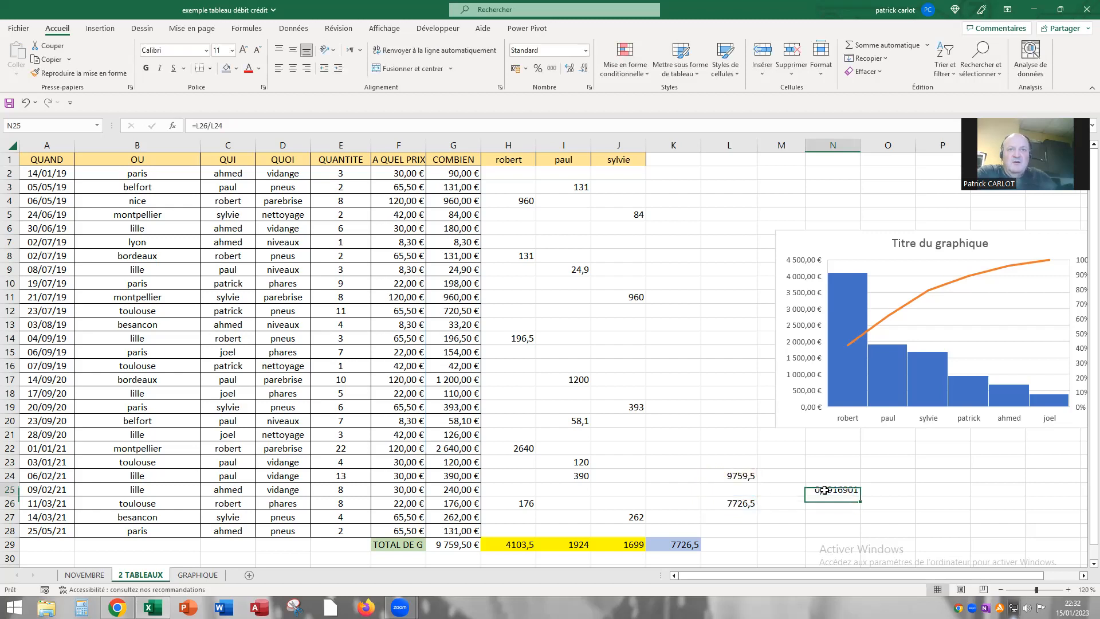
pyautogui.click(585, 51)
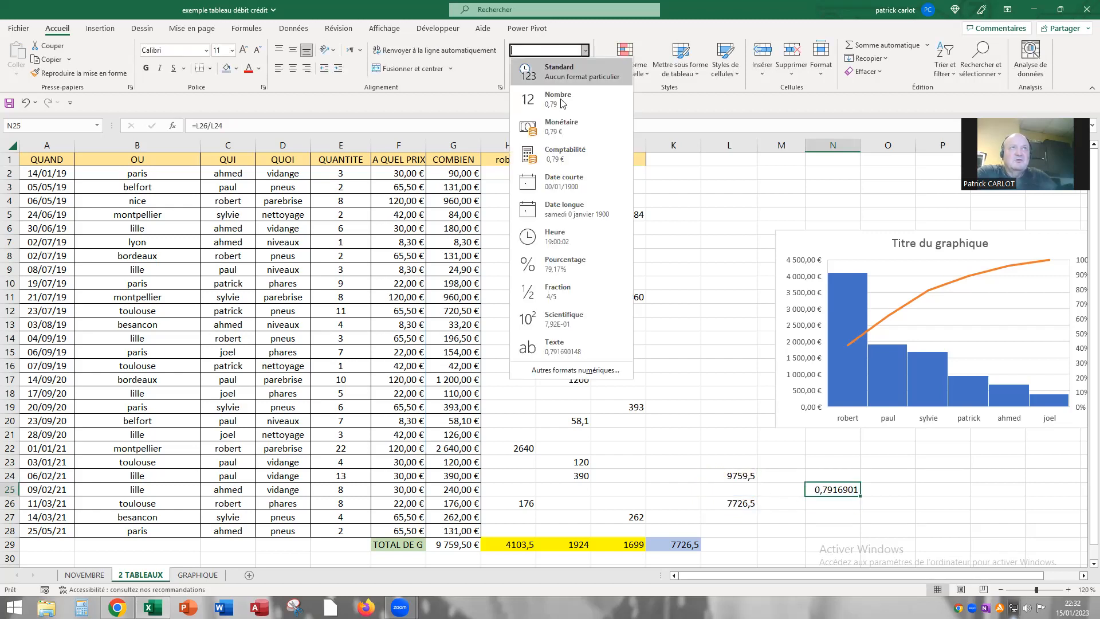
pyautogui.click(566, 263)
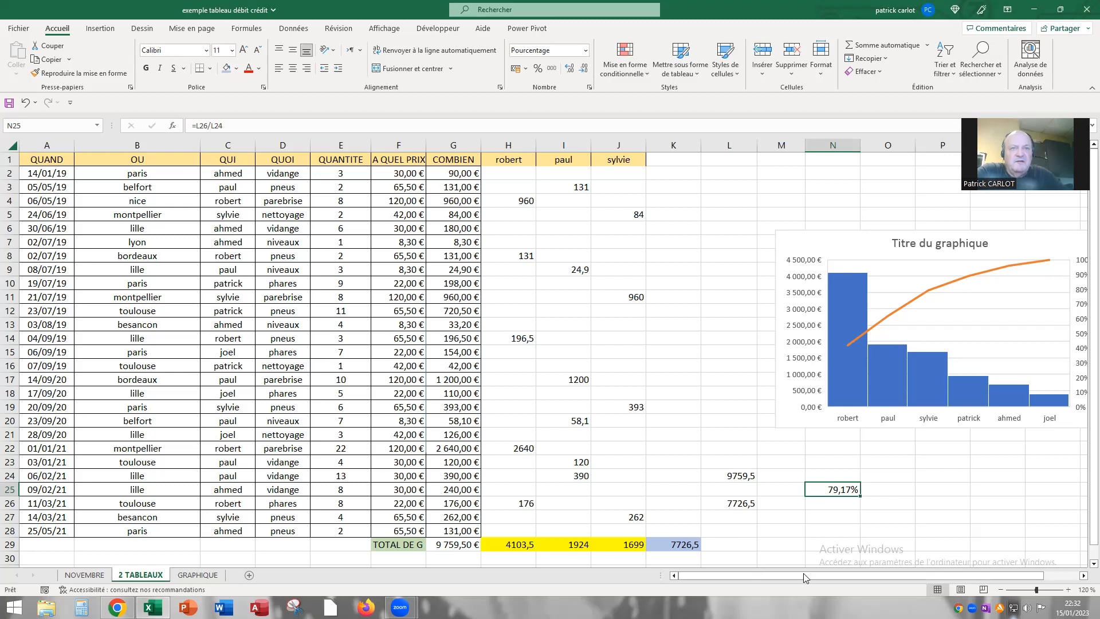
pyautogui.click(873, 578)
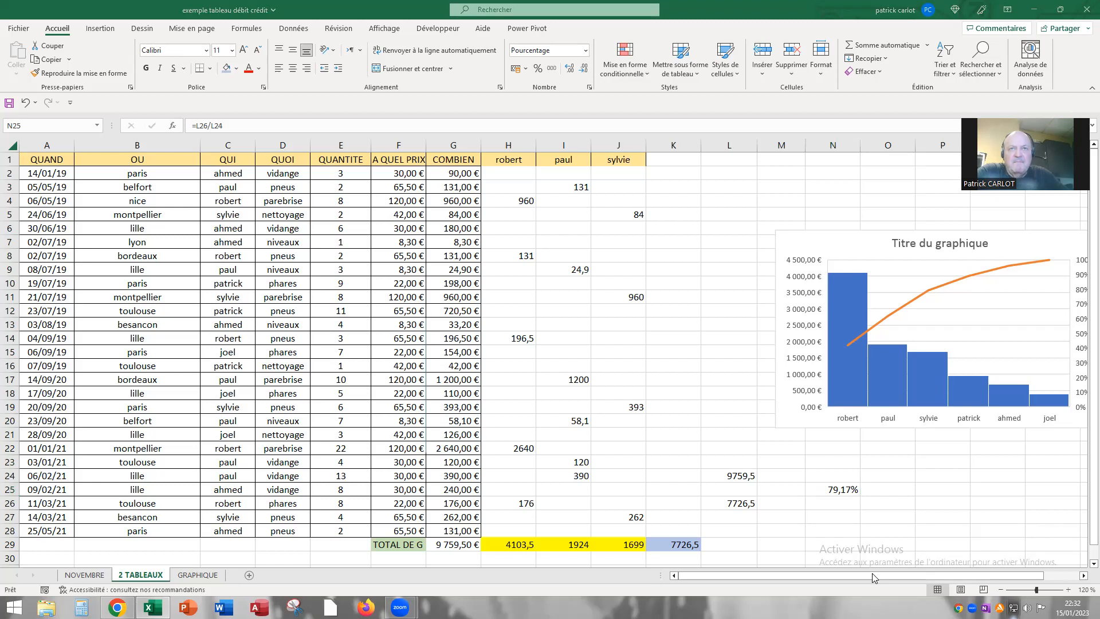